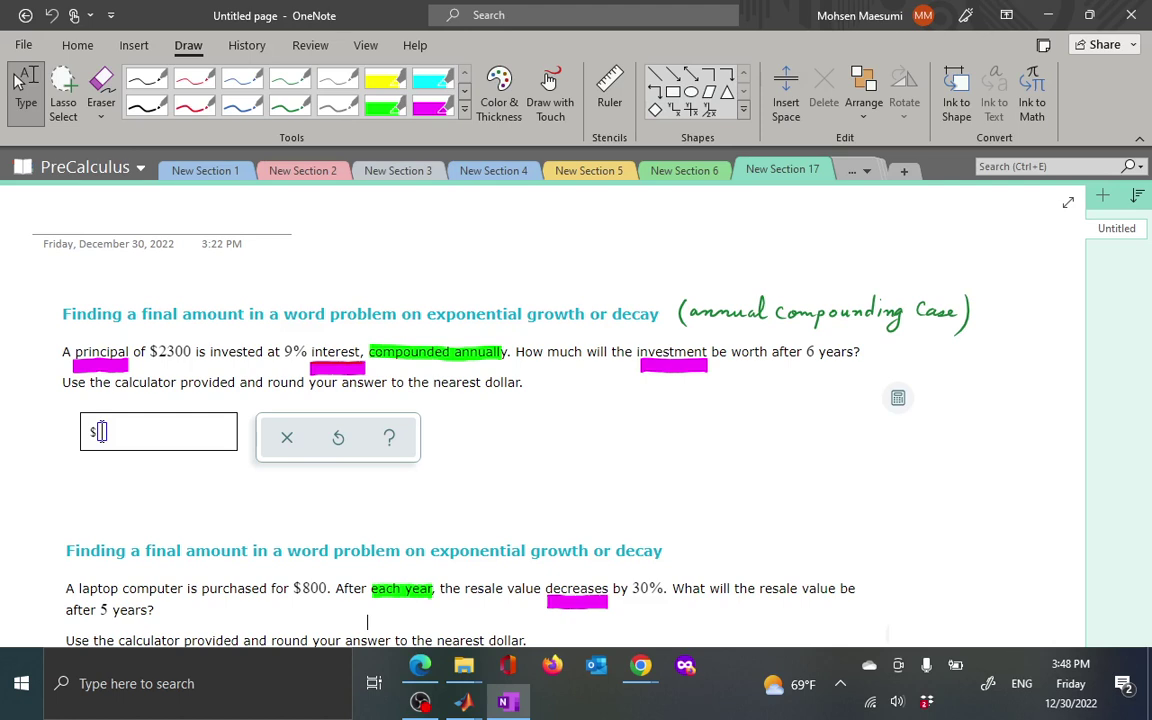
Switch to the green pen in the Draw tab's pen gallery.
{"action": "key", "text": "alt+d"}
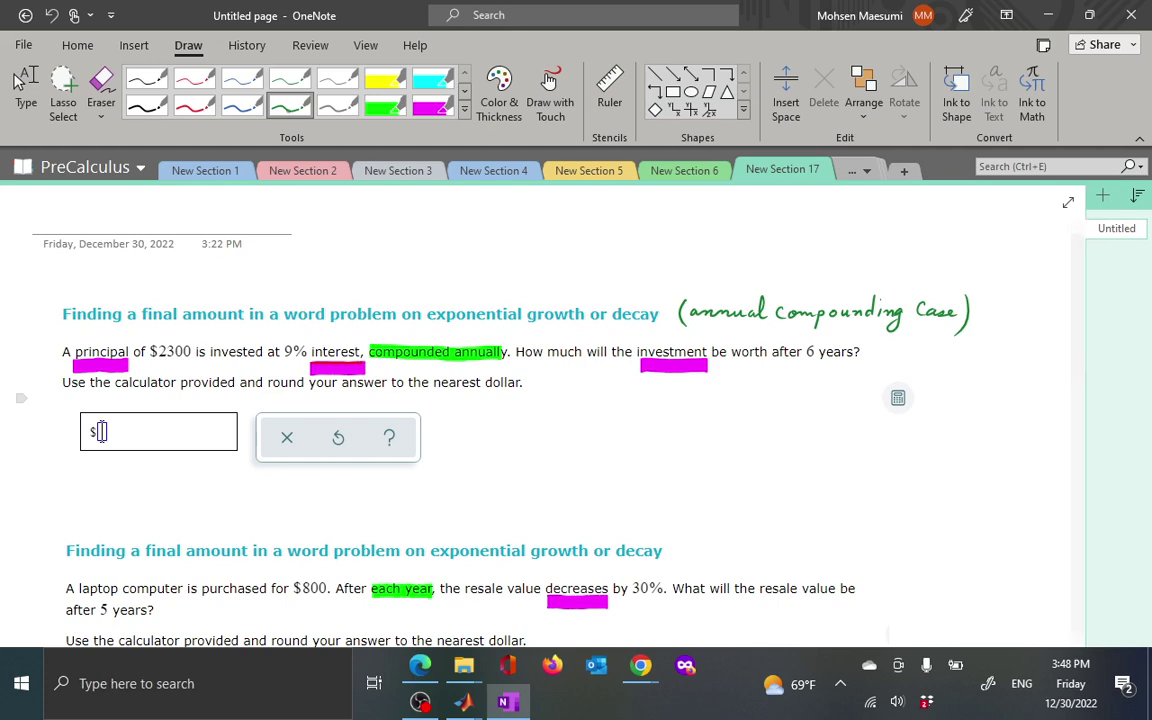
Highlight 'resale' in the laptop problem and 'investment' in the $4200 problem in magenta.
{"action": "scroll", "coordinate": [540, 420], "scroll_direction": "down", "scroll_amount": 3}
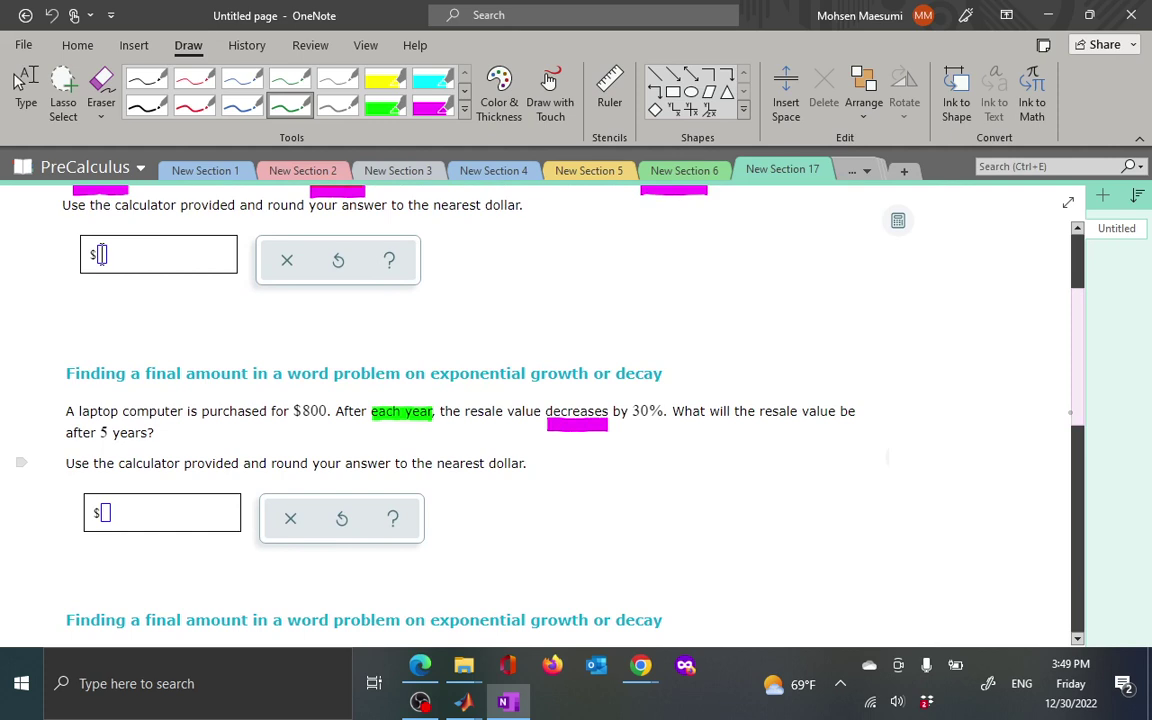
{"action": "left_click", "coordinate": [432, 104]}
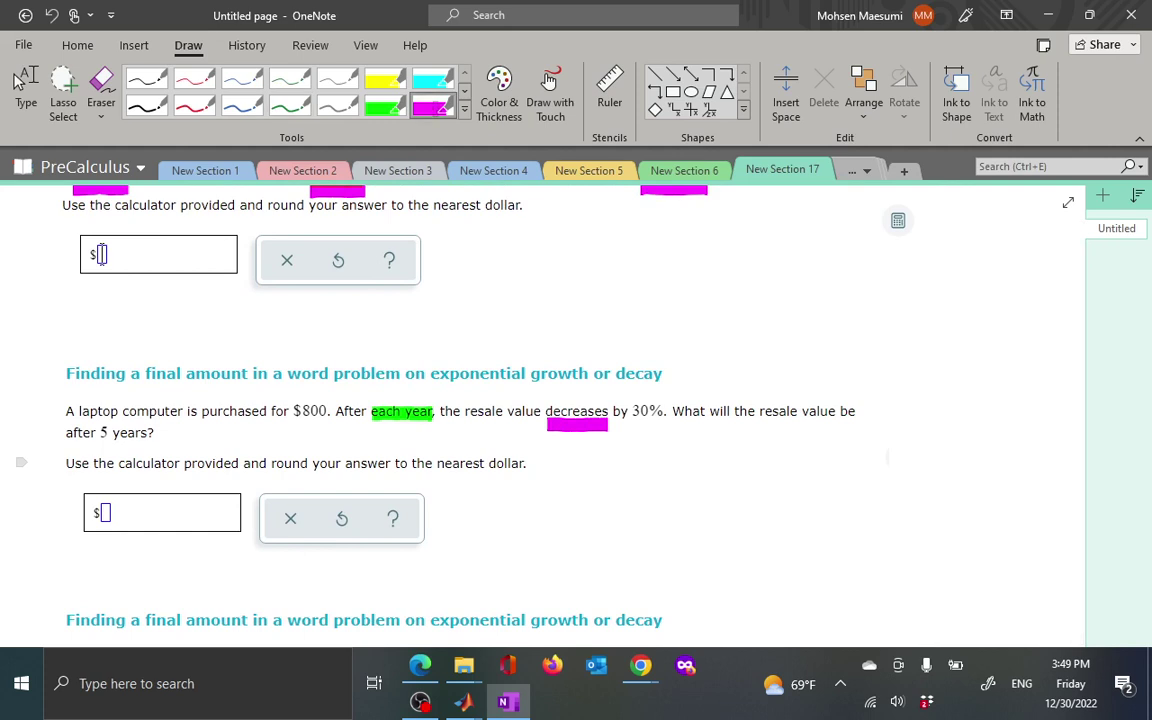
{"action": "left_click_drag", "start_coordinate": [759, 424], "coordinate": [801, 425]}
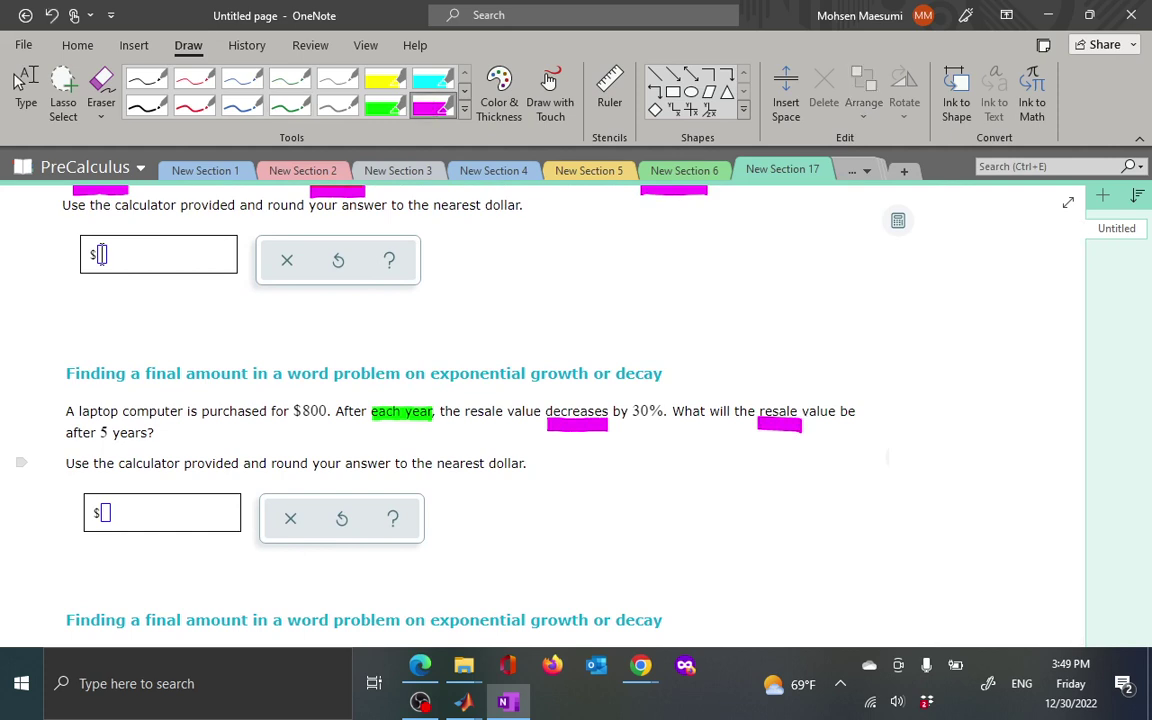
{"action": "scroll", "coordinate": [1074, 438], "scroll_direction": "down", "scroll_amount": 3}
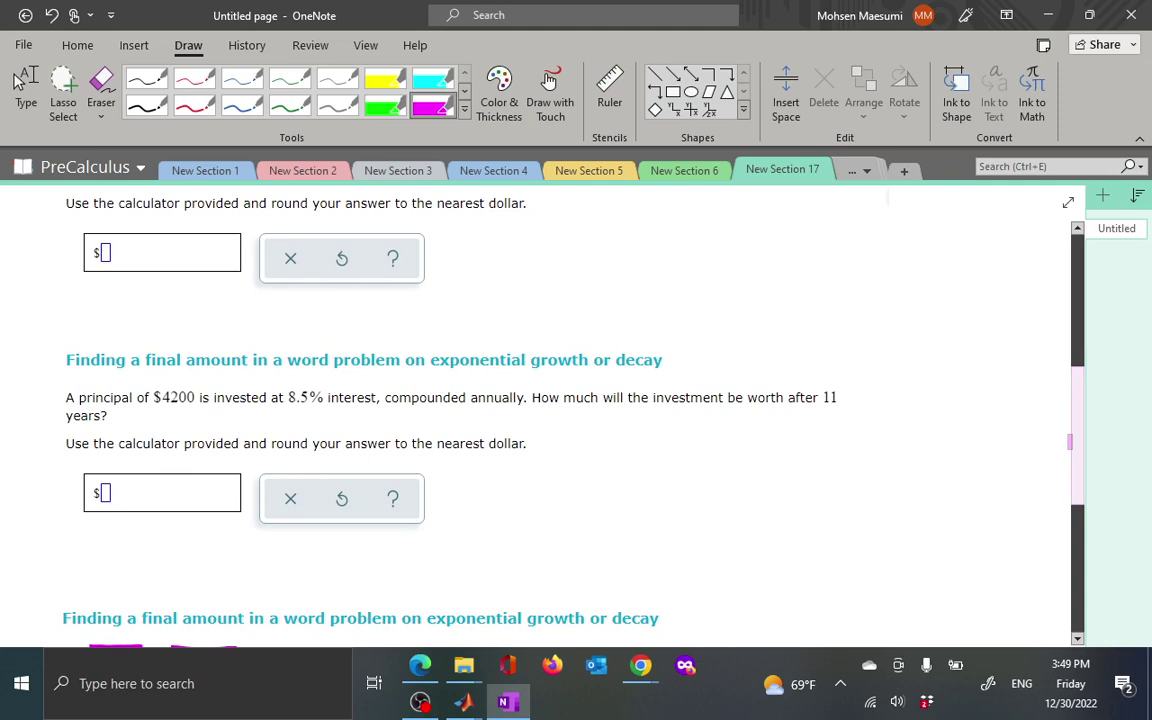
{"action": "left_click_drag", "start_coordinate": [655, 410], "coordinate": [720, 410]}
Scroll down through the remaining problems, then back up to the top of the page.
{"action": "scroll", "coordinate": [1069, 441], "scroll_direction": "down", "scroll_amount": 3}
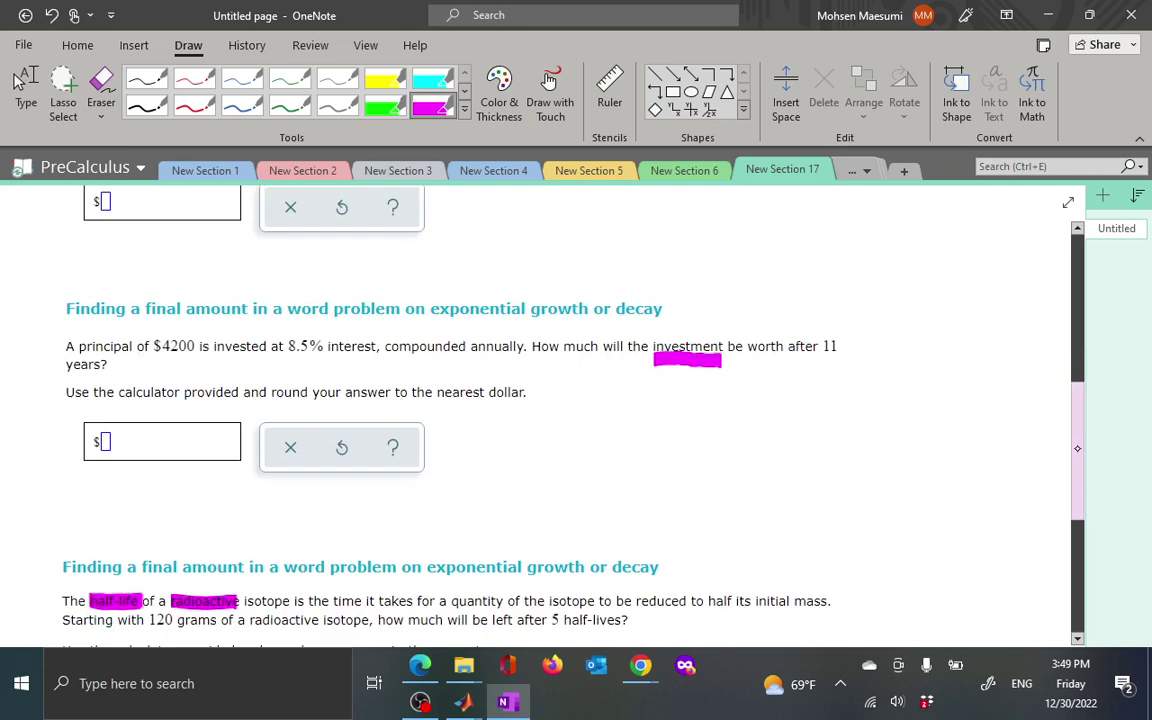
{"action": "scroll", "coordinate": [1075, 487], "scroll_direction": "down", "scroll_amount": 1}
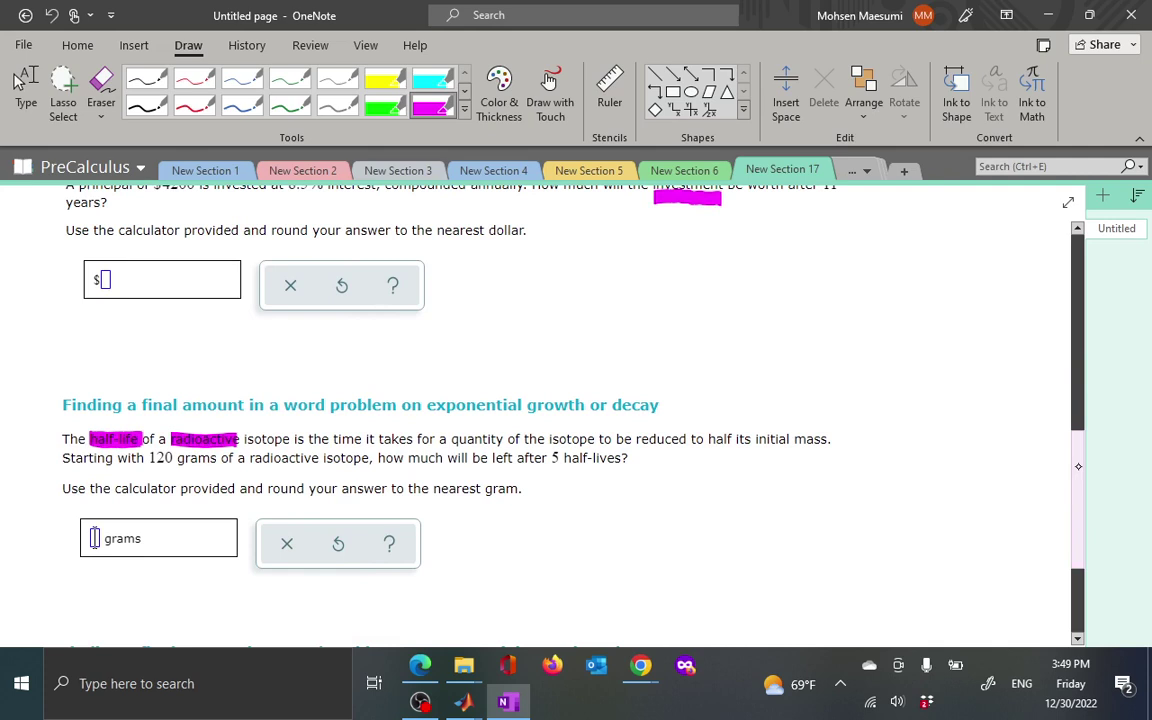
{"action": "scroll", "coordinate": [1069, 493], "scroll_direction": "down", "scroll_amount": 2}
{"action": "scroll", "coordinate": [1080, 507], "scroll_direction": "down", "scroll_amount": 2}
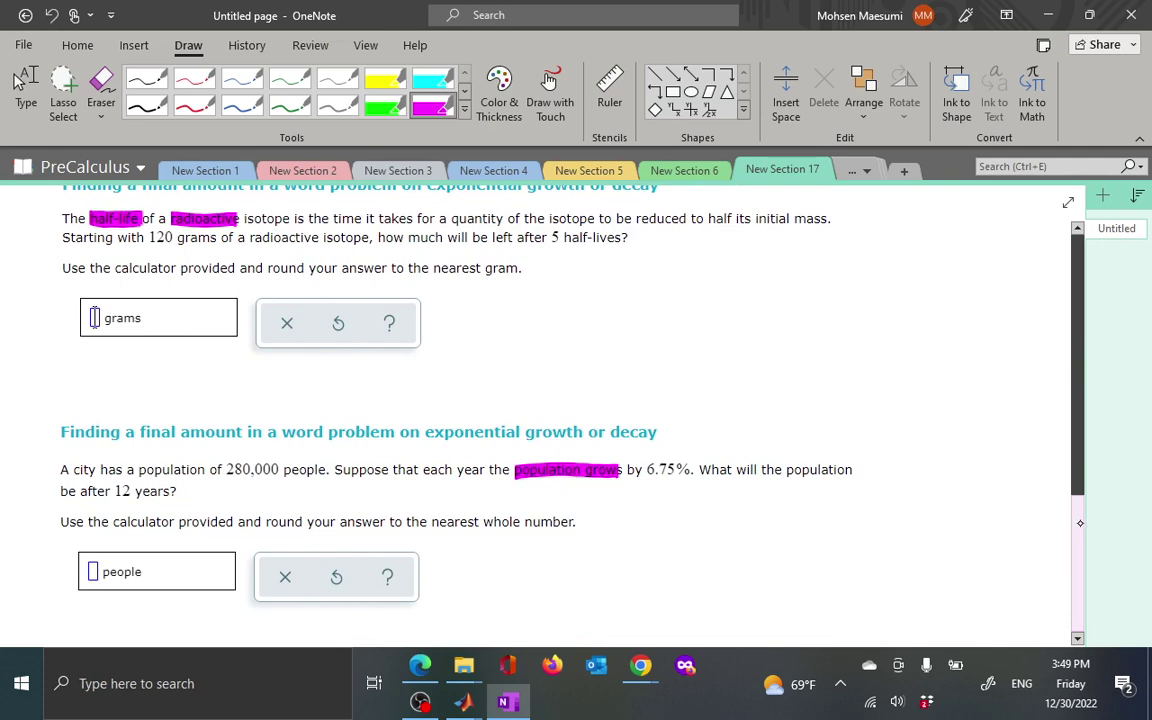
{"action": "scroll", "coordinate": [1079, 523], "scroll_direction": "down", "scroll_amount": 10}
{"action": "left_click_drag", "start_coordinate": [1075, 378], "coordinate": [1072, 252]}
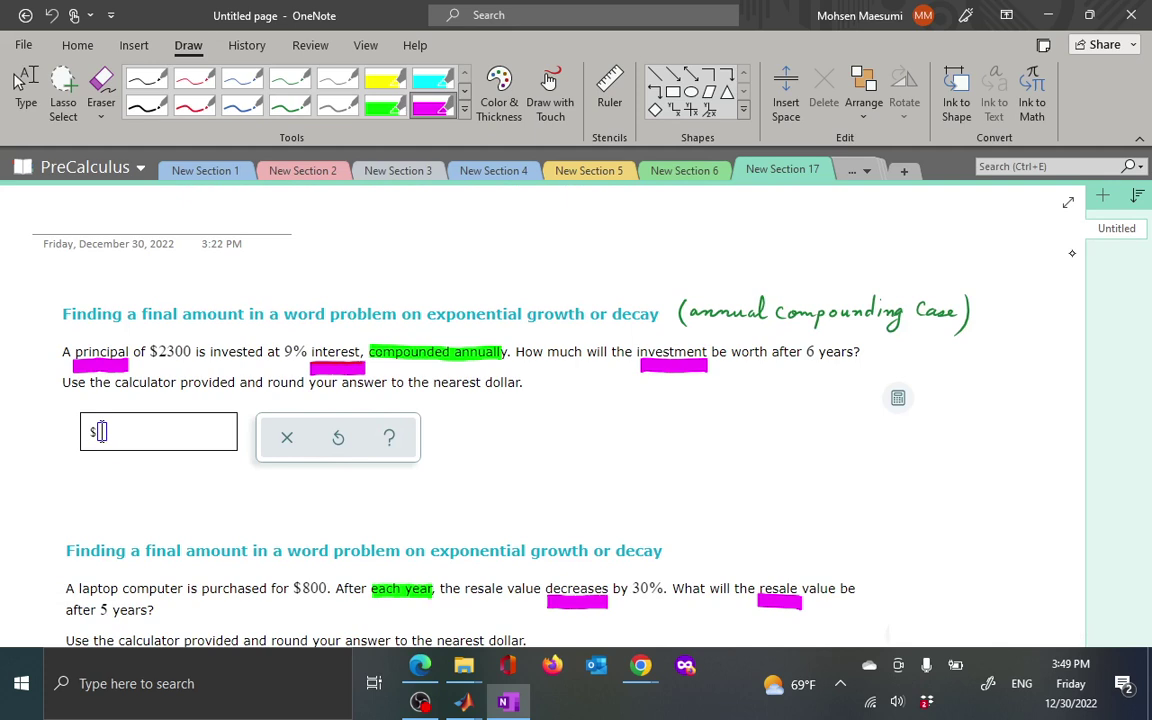
In black ink, underline the $2300 principal and begin writing 2300 below the answer box.
{"action": "left_click", "coordinate": [147, 102]}
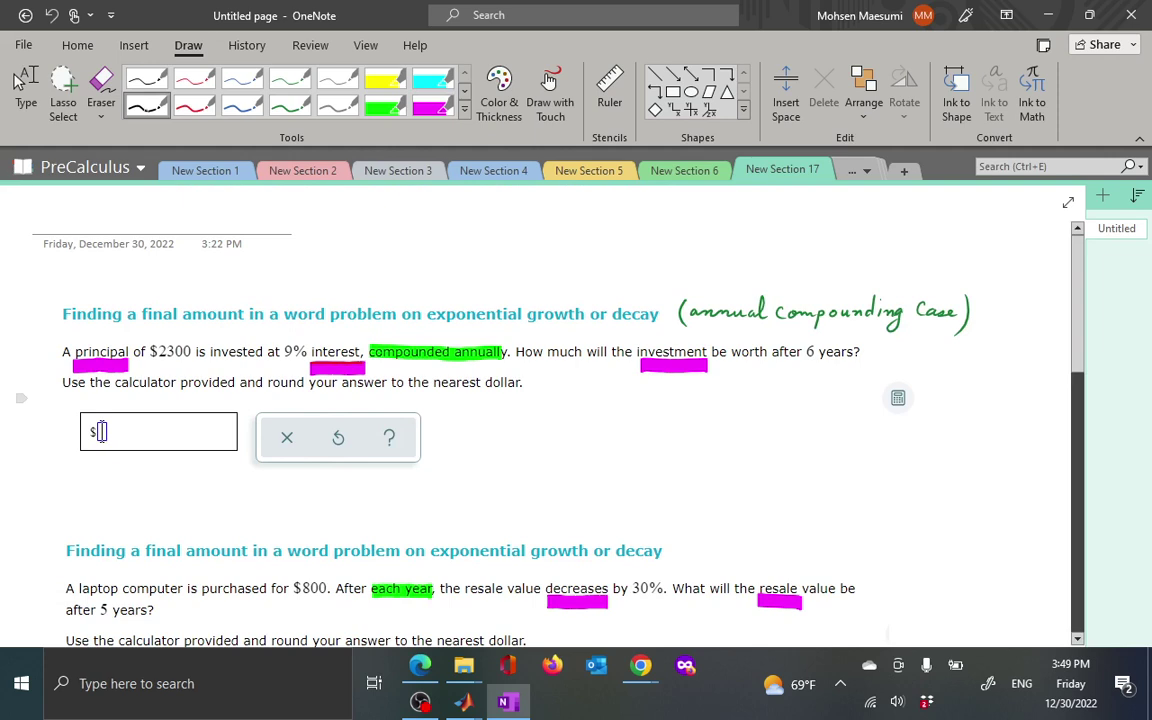
{"action": "left_click_drag", "start_coordinate": [150, 360], "coordinate": [190, 360]}
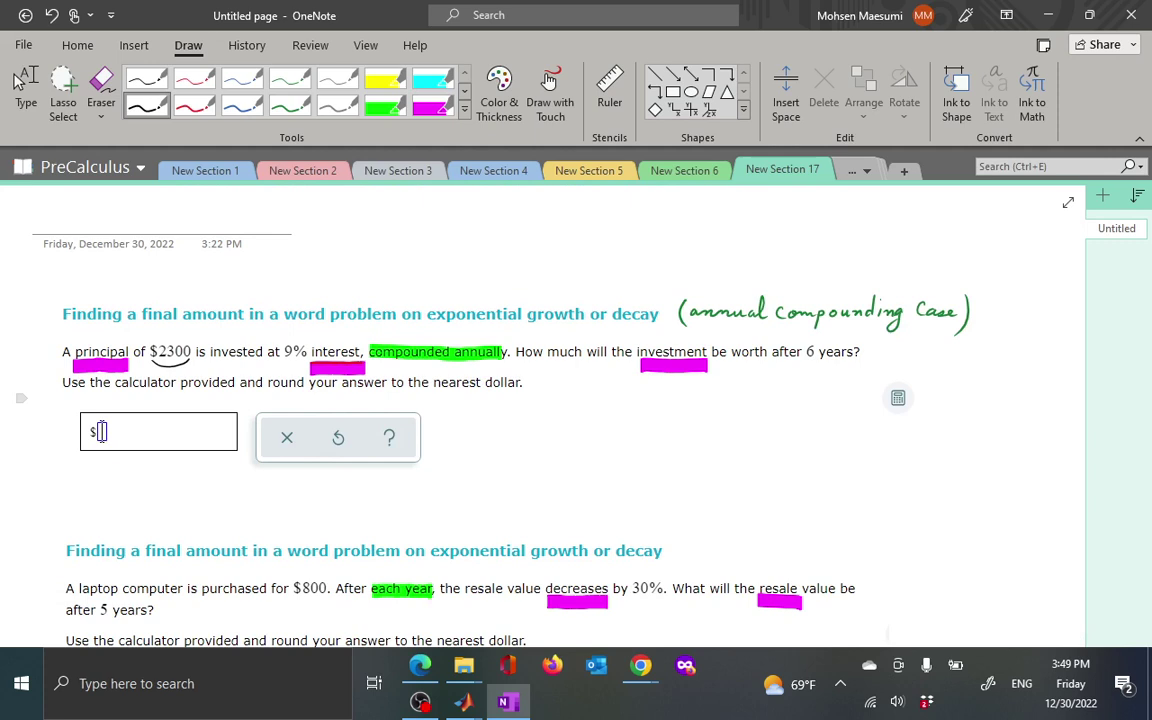
{"action": "mouse_move", "coordinate": [156, 488]}
{"action": "left_mouse_down"}
{"action": "mouse_move", "coordinate": [170, 503]}
{"action": "mouse_move", "coordinate": [180, 491]}
{"action": "mouse_move", "coordinate": [171, 504]}
{"action": "mouse_move", "coordinate": [206, 488]}
{"action": "left_mouse_up"}
Underline '9% interest' and write the note 1 → 1.09 to the right of the problem.
{"action": "left_click_drag", "start_coordinate": [284, 358], "coordinate": [364, 360]}
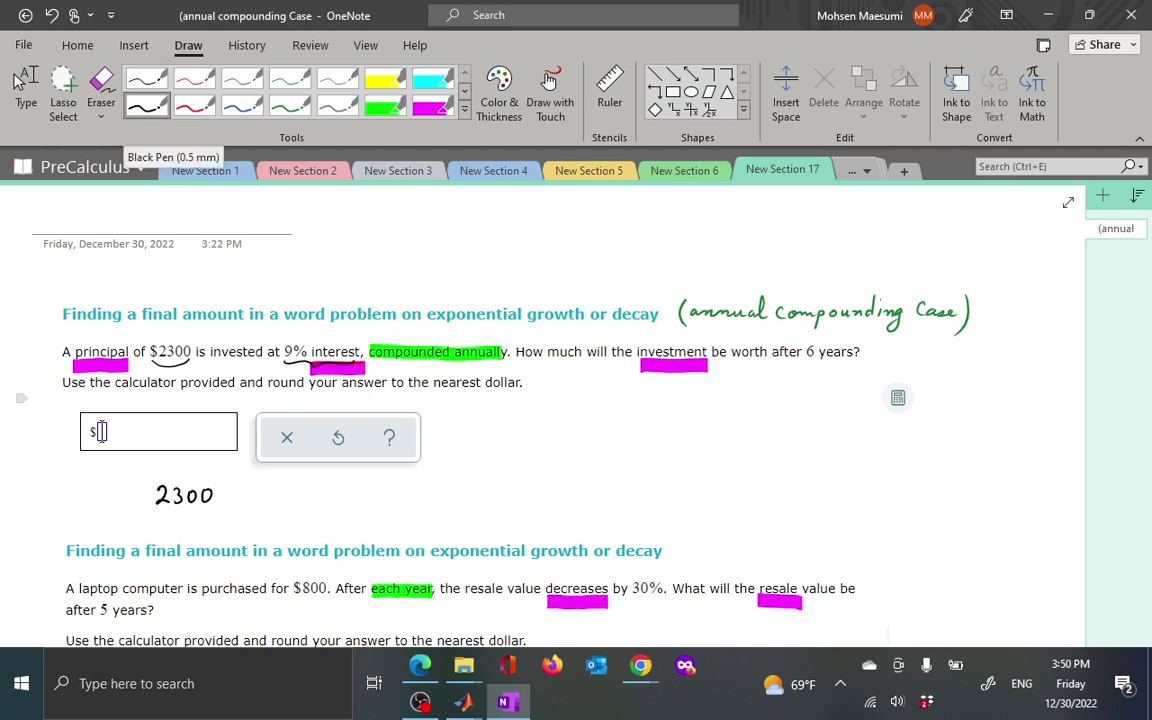
{"action": "mouse_move", "coordinate": [818, 458]}
{"action": "left_mouse_down"}
{"action": "mouse_move", "coordinate": [818, 481]}
{"action": "mouse_move", "coordinate": [849, 469]}
{"action": "left_mouse_up"}
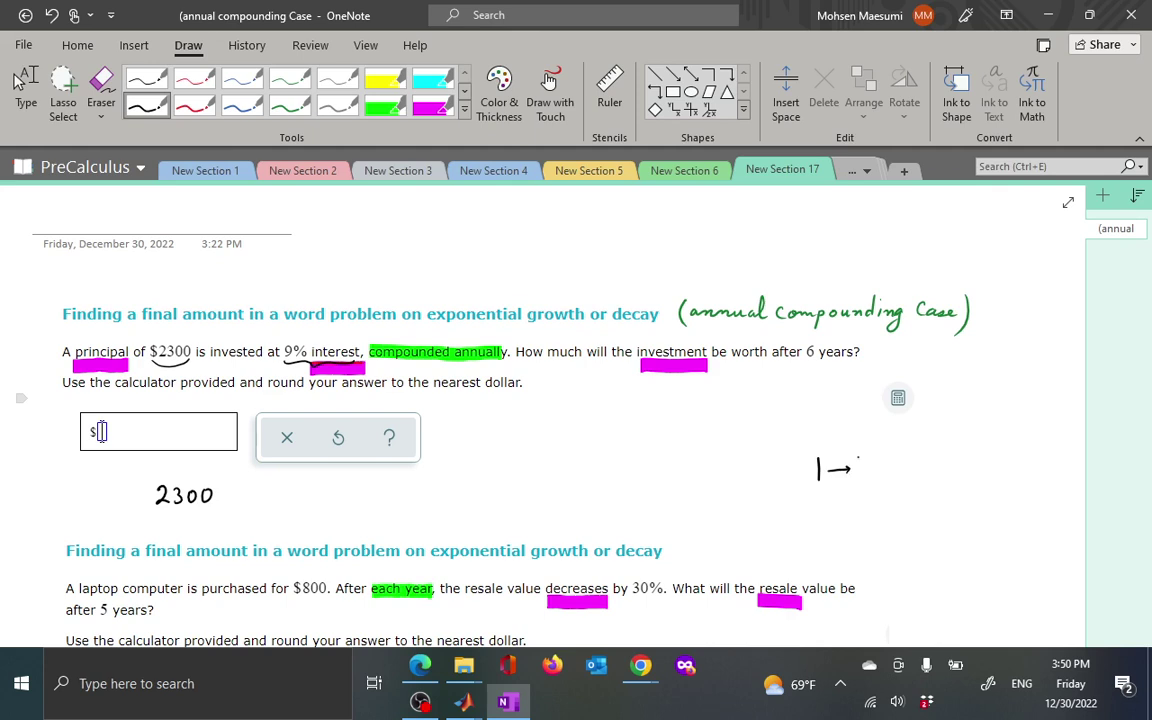
{"action": "mouse_move", "coordinate": [858, 458]}
{"action": "left_mouse_down"}
{"action": "mouse_move", "coordinate": [859, 477]}
{"action": "mouse_move", "coordinate": [877, 460]}
{"action": "mouse_move", "coordinate": [886, 478]}
{"action": "left_mouse_up"}
{"action": "left_click", "coordinate": [866, 477]}
Write 2300 × 1.09 × 1.09 × 1.09, labelling the factors 1yr, 2yr and 3rd.
{"action": "mouse_move", "coordinate": [220, 489]}
{"action": "left_mouse_down"}
{"action": "mouse_move", "coordinate": [246, 502]}
{"action": "mouse_move", "coordinate": [265, 486]}
{"action": "mouse_move", "coordinate": [276, 501]}
{"action": "left_mouse_up"}
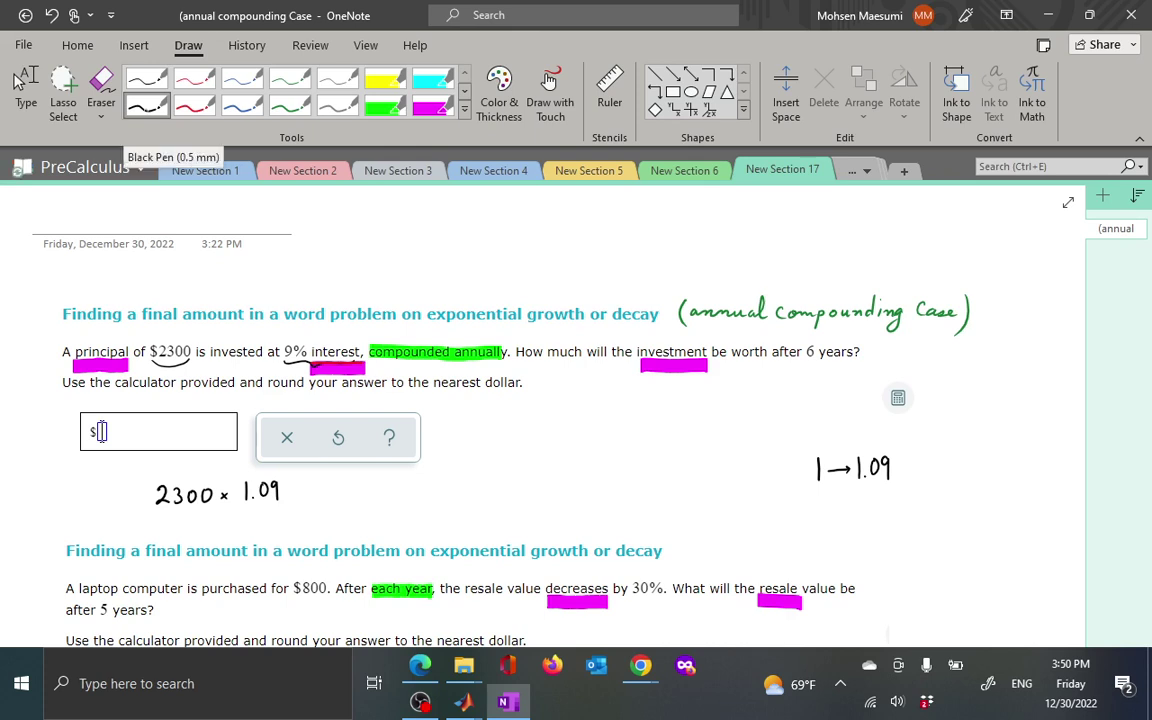
{"action": "mouse_move", "coordinate": [276, 494]}
{"action": "left_mouse_down"}
{"action": "mouse_move", "coordinate": [272, 535]}
{"action": "mouse_move", "coordinate": [296, 494]}
{"action": "left_mouse_up"}
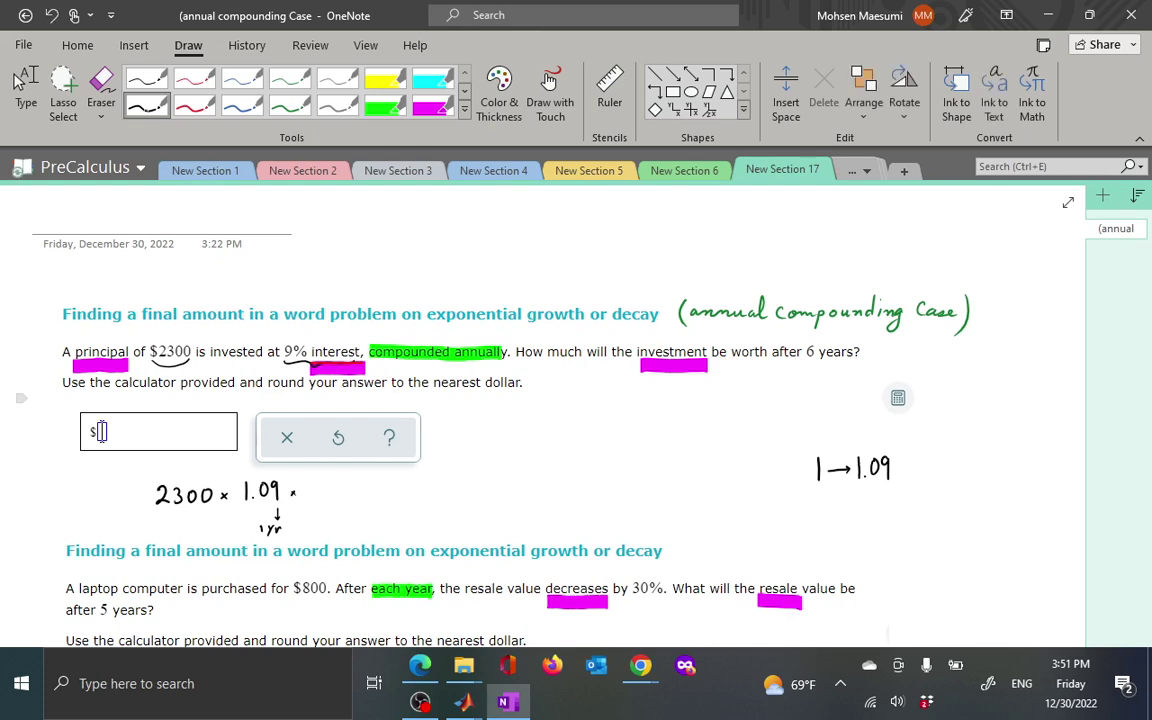
{"action": "mouse_move", "coordinate": [313, 481]}
{"action": "left_mouse_down"}
{"action": "mouse_move", "coordinate": [313, 500]}
{"action": "mouse_move", "coordinate": [347, 487]}
{"action": "mouse_move", "coordinate": [337, 535]}
{"action": "mouse_move", "coordinate": [367, 495]}
{"action": "mouse_move", "coordinate": [400, 483]}
{"action": "mouse_move", "coordinate": [410, 496]}
{"action": "mouse_move", "coordinate": [399, 520]}
{"action": "mouse_move", "coordinate": [417, 521]}
{"action": "mouse_move", "coordinate": [436, 494]}
{"action": "left_mouse_up"}
{"action": "left_click", "coordinate": [320, 499]}
{"action": "left_click", "coordinate": [365, 491]}
{"action": "left_click", "coordinate": [433, 491]}
Add the fourth and fifth × 1.09 factors, labelled 4th and 5th.
{"action": "mouse_move", "coordinate": [455, 480]}
{"action": "left_mouse_down"}
{"action": "mouse_move", "coordinate": [455, 494]}
{"action": "mouse_move", "coordinate": [479, 494]}
{"action": "mouse_move", "coordinate": [467, 516]}
{"action": "left_mouse_up"}
{"action": "left_click", "coordinate": [463, 492]}
{"action": "mouse_move", "coordinate": [466, 510]}
{"action": "left_mouse_down"}
{"action": "mouse_move", "coordinate": [472, 521]}
{"action": "mouse_move", "coordinate": [476, 511]}
{"action": "left_mouse_up"}
{"action": "mouse_move", "coordinate": [478, 505]}
{"action": "left_mouse_down"}
{"action": "mouse_move", "coordinate": [483, 521]}
{"action": "mouse_move", "coordinate": [497, 491]}
{"action": "left_mouse_up"}
{"action": "left_click", "coordinate": [506, 480]}
{"action": "mouse_move", "coordinate": [497, 483]}
{"action": "left_mouse_down"}
{"action": "mouse_move", "coordinate": [490, 491]}
{"action": "mouse_move", "coordinate": [518, 481]}
{"action": "mouse_move", "coordinate": [528, 493]}
{"action": "mouse_move", "coordinate": [514, 519]}
{"action": "left_mouse_up"}
{"action": "left_click", "coordinate": [511, 491]}
{"action": "left_click_drag", "start_coordinate": [515, 506], "coordinate": [525, 520]}
{"action": "left_click_drag", "start_coordinate": [522, 511], "coordinate": [536, 520]}
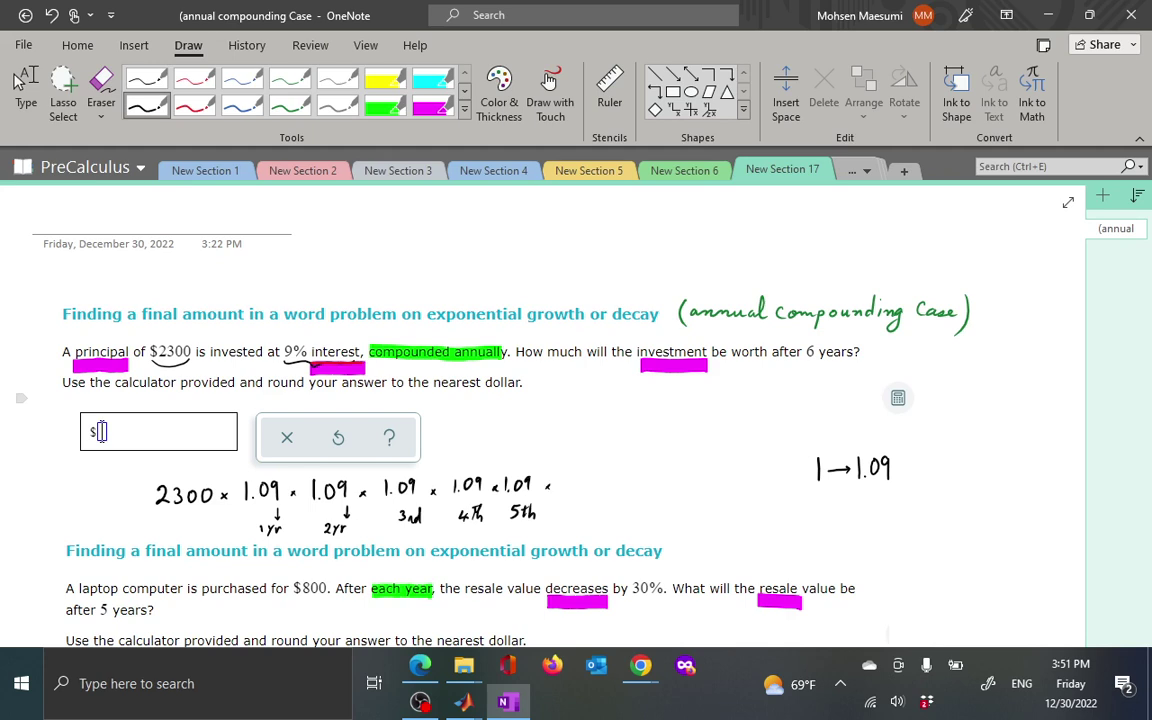
Add a sixth 1.09 factor labelled 6th, followed by an equals sign.
{"action": "mouse_move", "coordinate": [562, 478]}
{"action": "left_mouse_down"}
{"action": "mouse_move", "coordinate": [561, 491]}
{"action": "mouse_move", "coordinate": [574, 480]}
{"action": "left_mouse_up"}
{"action": "left_click_drag", "start_coordinate": [584, 478], "coordinate": [577, 517]}
{"action": "mouse_move", "coordinate": [574, 509]}
{"action": "left_mouse_down"}
{"action": "mouse_move", "coordinate": [588, 517]}
{"action": "mouse_move", "coordinate": [622, 484]}
{"action": "left_mouse_up"}
{"action": "left_click_drag", "start_coordinate": [612, 490], "coordinate": [622, 490]}
Rewrite the product as 2300 × 1.09⁶ and note 0.09 above the 9%.
{"action": "mouse_move", "coordinate": [648, 482]}
{"action": "left_mouse_down"}
{"action": "mouse_move", "coordinate": [660, 496]}
{"action": "mouse_move", "coordinate": [689, 481]}
{"action": "mouse_move", "coordinate": [730, 495]}
{"action": "left_mouse_up"}
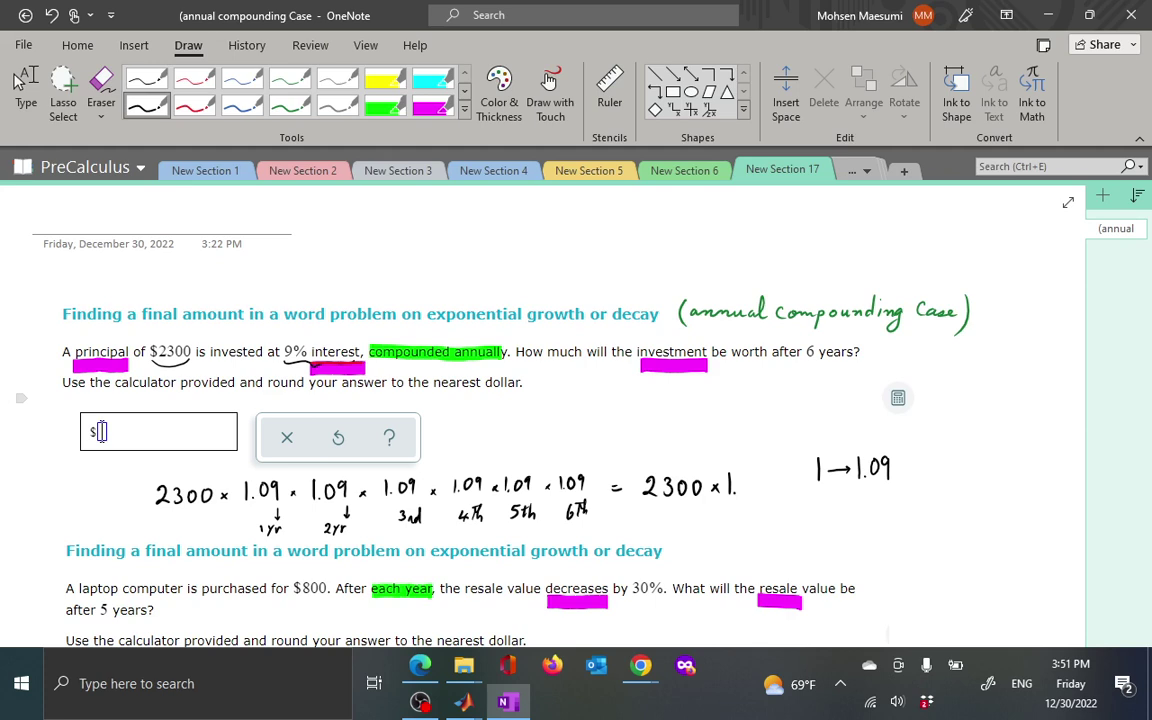
{"action": "left_click_drag", "start_coordinate": [745, 478], "coordinate": [757, 493]}
{"action": "mouse_move", "coordinate": [292, 347]}
{"action": "left_mouse_down"}
{"action": "mouse_move", "coordinate": [329, 331]}
{"action": "mouse_move", "coordinate": [349, 340]}
{"action": "left_mouse_up"}
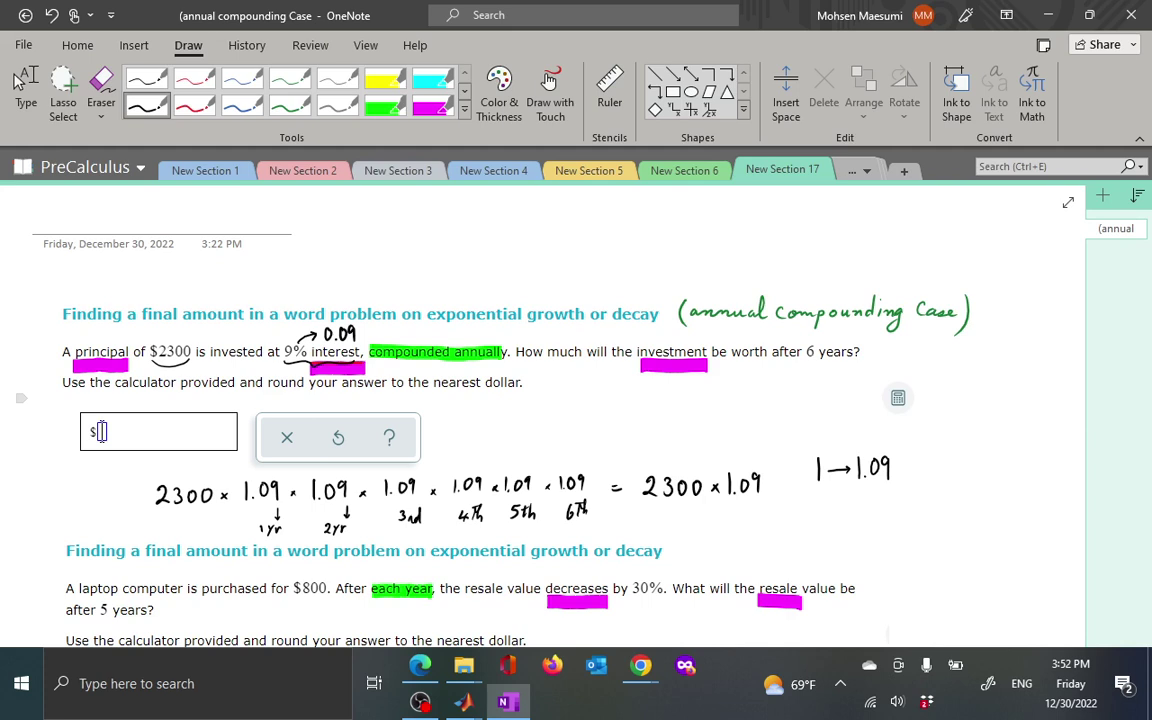
{"action": "left_click_drag", "start_coordinate": [764, 453], "coordinate": [762, 464]}
Erase the 1 → 1.09 note and add an equals sign after 1.09⁶ in black ink.
{"action": "left_click", "coordinate": [102, 90]}
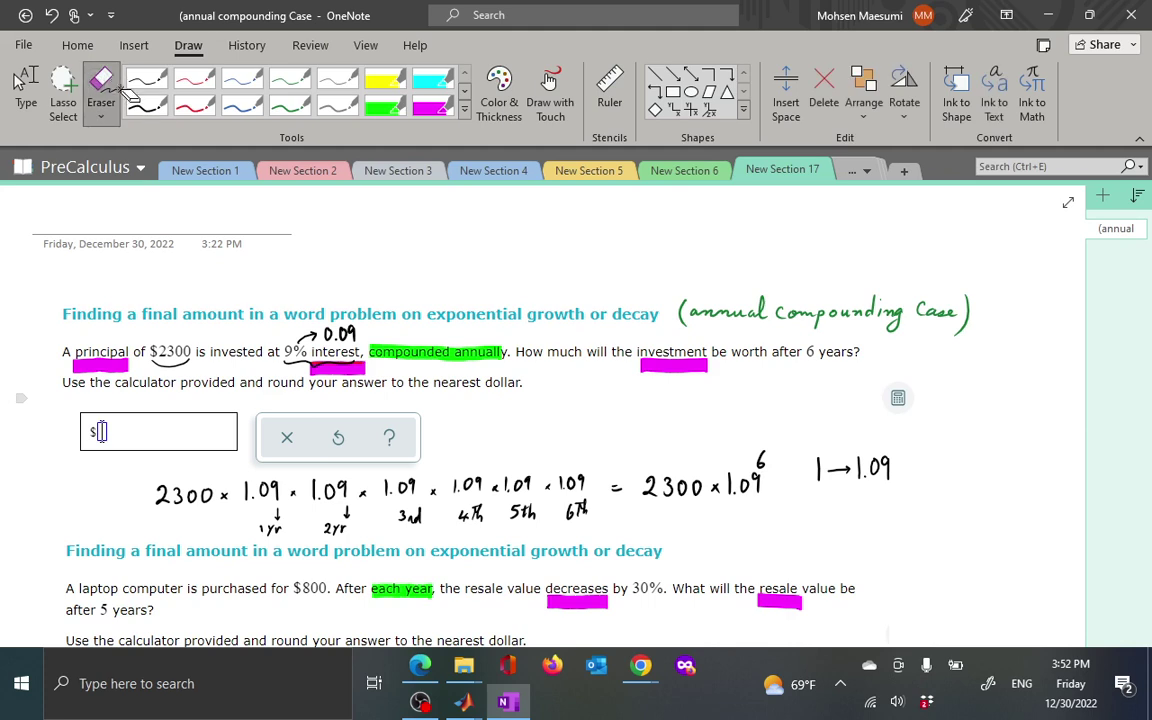
{"action": "left_click_drag", "start_coordinate": [818, 468], "coordinate": [888, 468]}
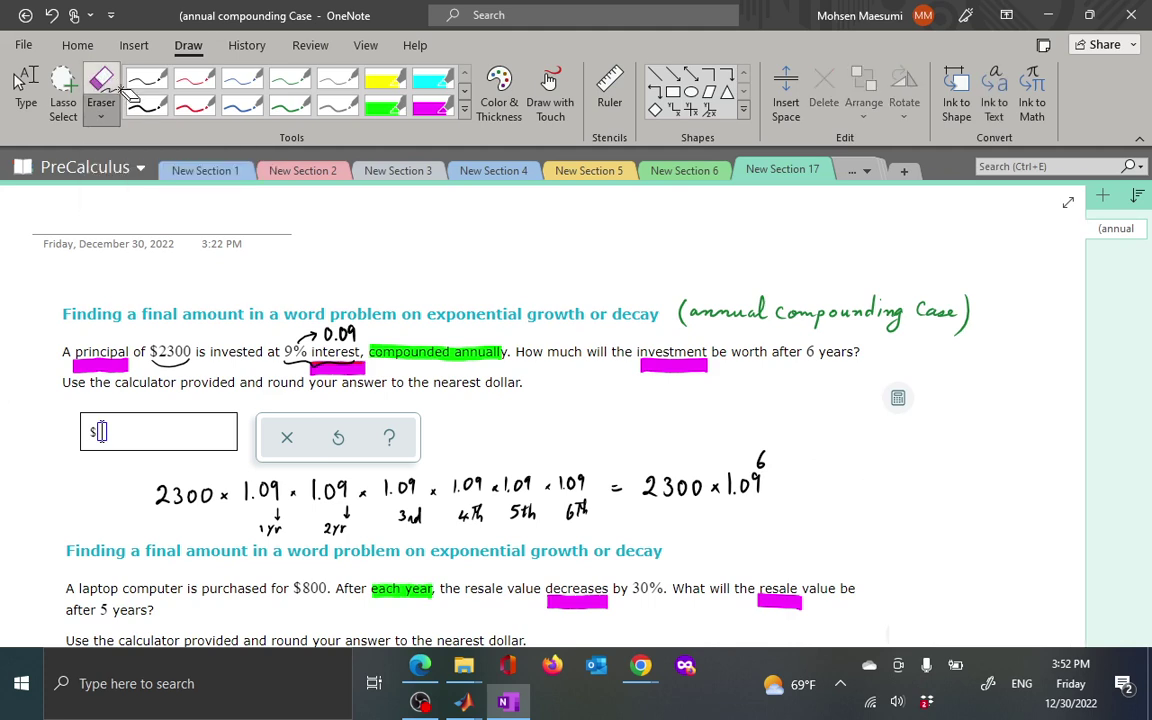
{"action": "left_click", "coordinate": [146, 100]}
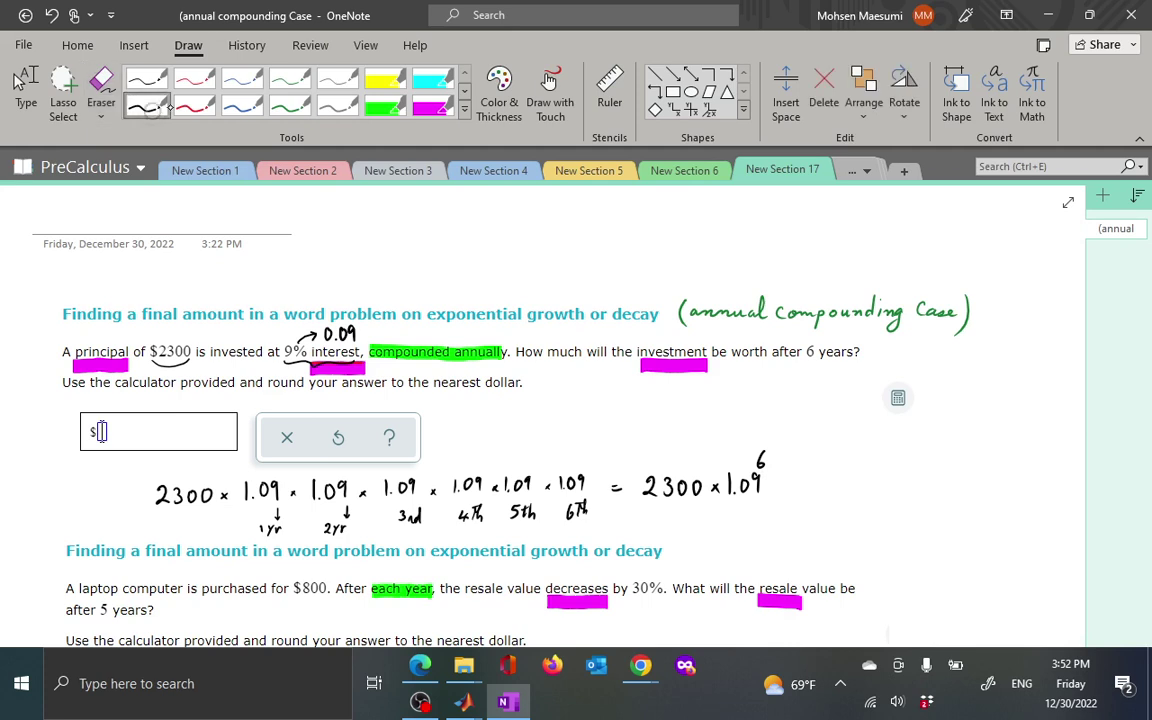
{"action": "left_click_drag", "start_coordinate": [775, 489], "coordinate": [788, 483]}
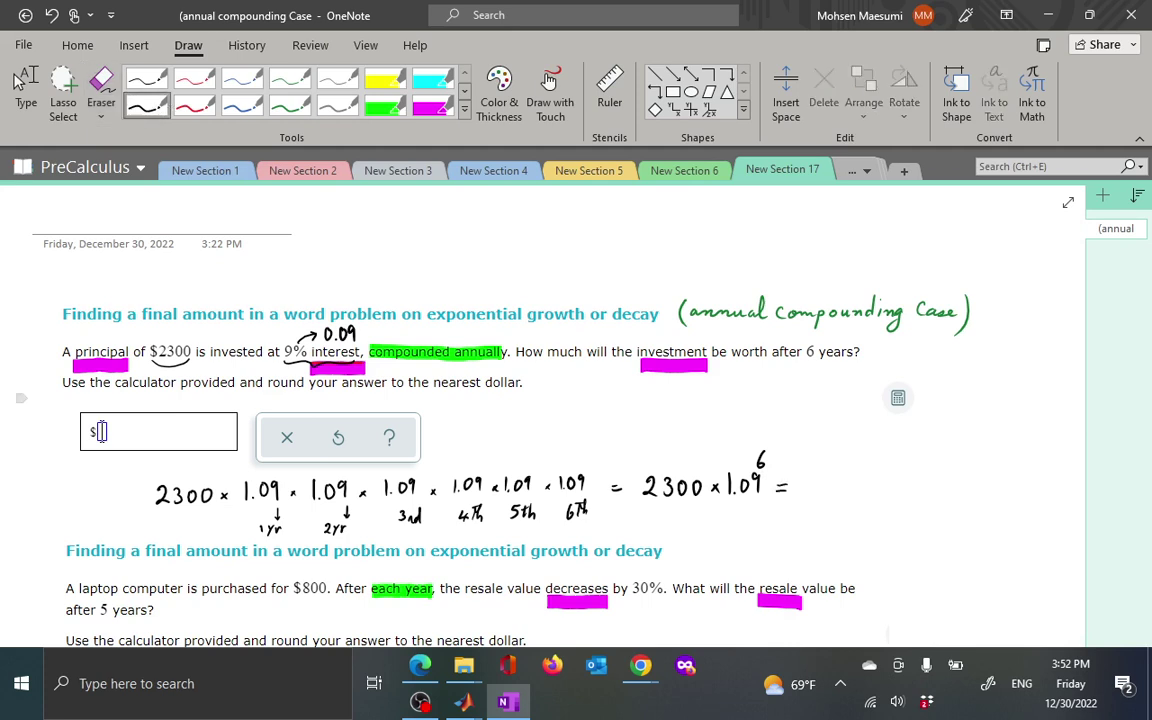
{"action": "left_click", "coordinate": [20, 84]}
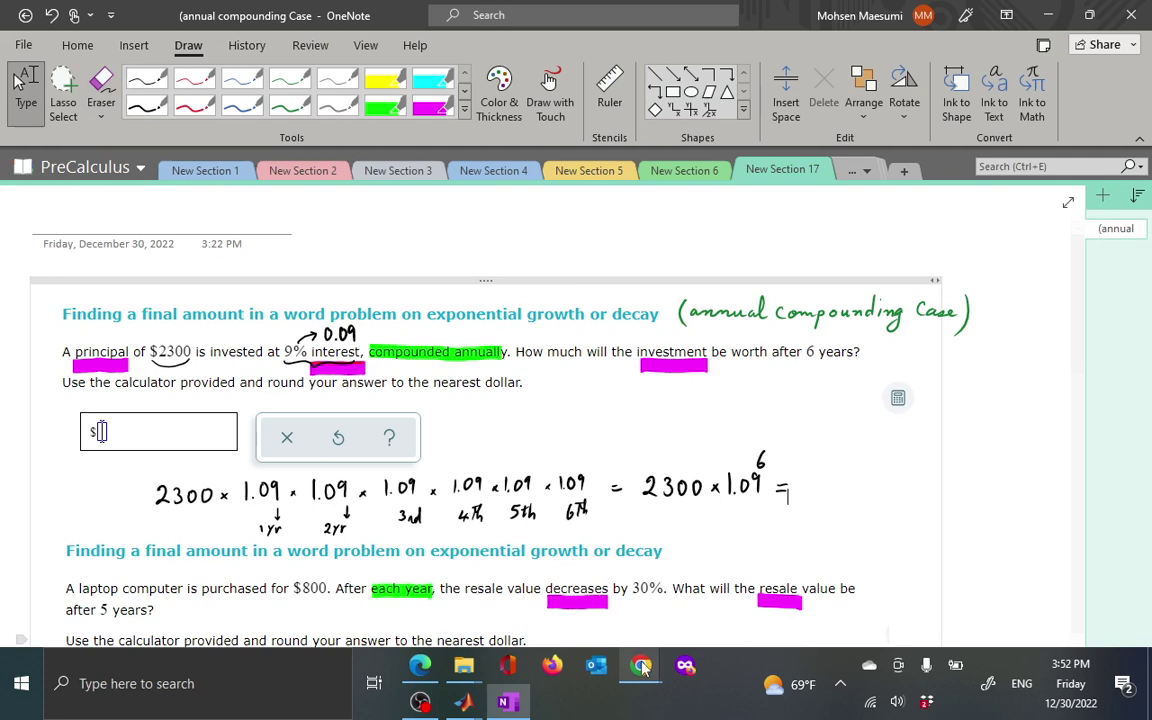
Bring ALEKS forward, raise the calculator, and clear a mistaken 2300 × 1.9 entry.
{"action": "mouse_move", "coordinate": [649, 656]}
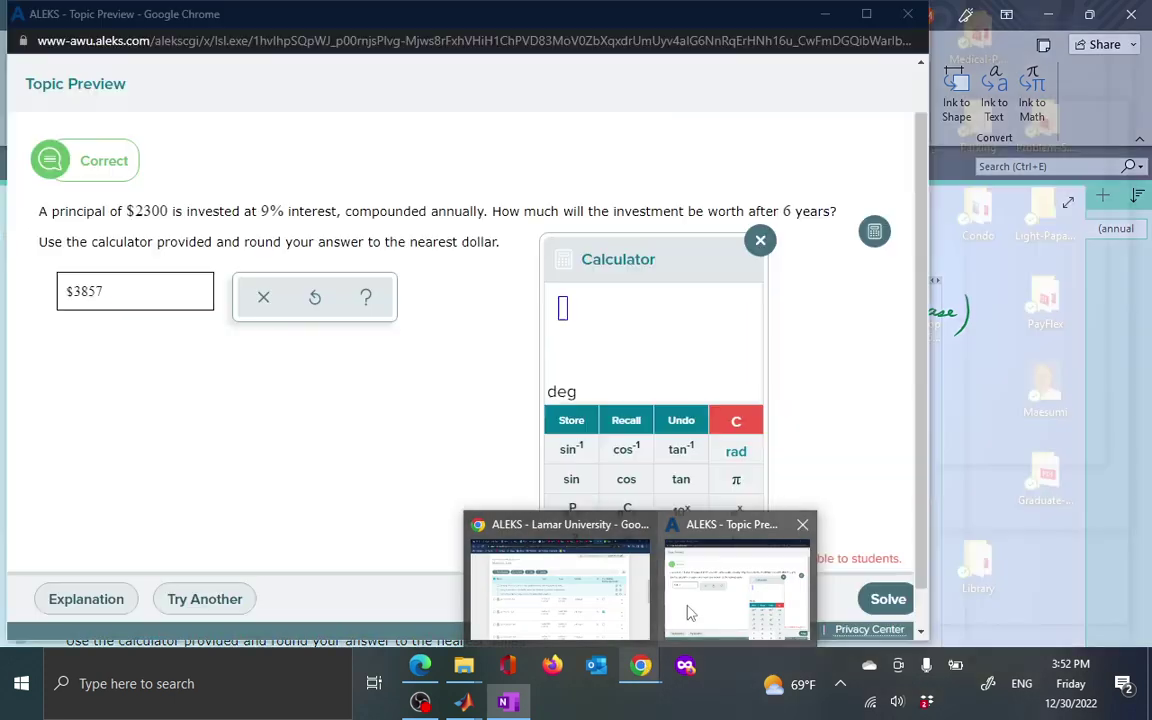
{"action": "left_click", "coordinate": [688, 612]}
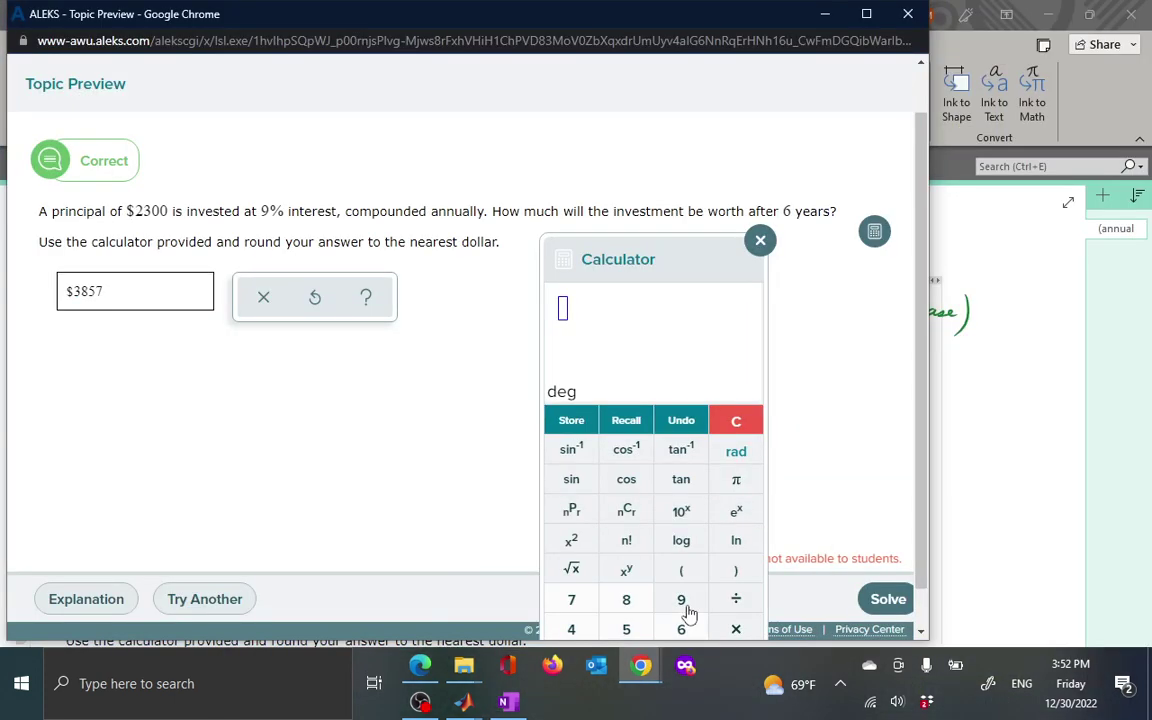
{"action": "left_click_drag", "start_coordinate": [684, 258], "coordinate": [684, 165]}
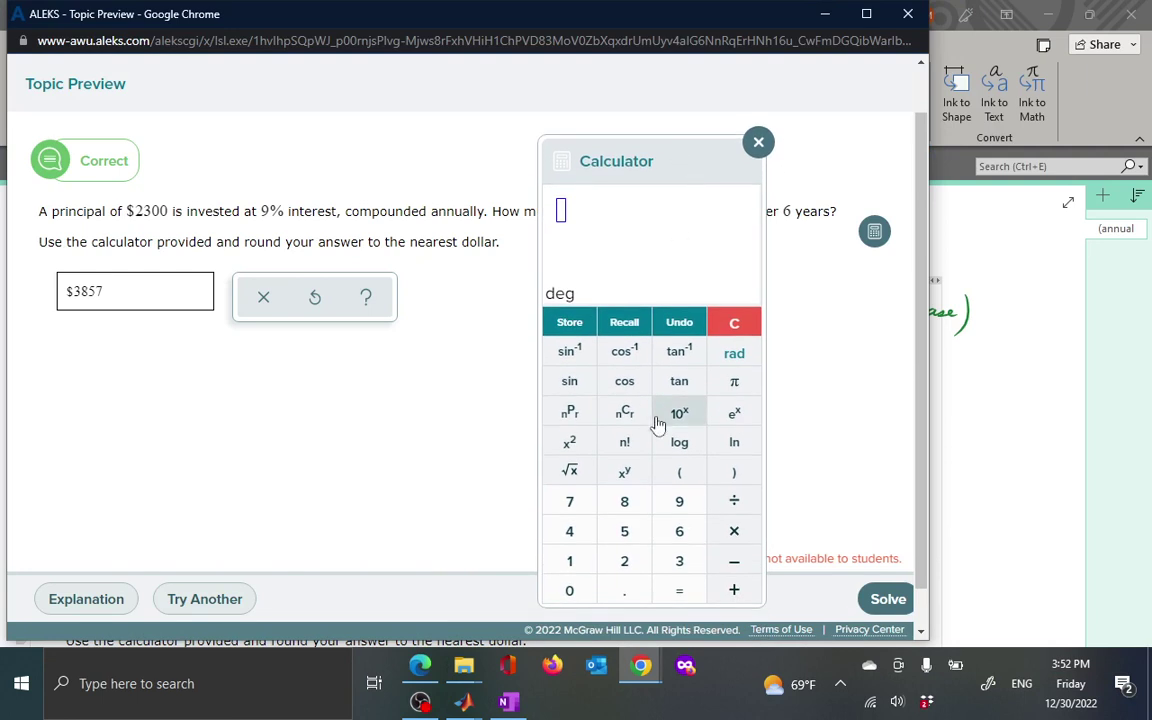
{"action": "left_click", "coordinate": [625, 558]}
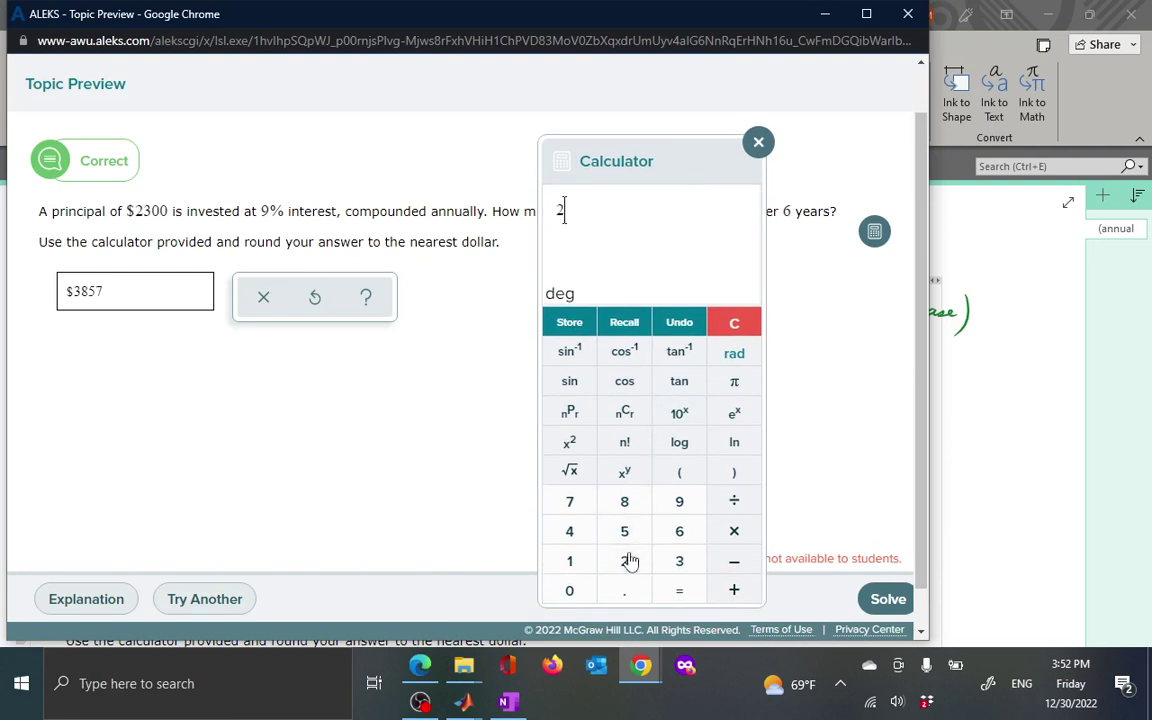
{"action": "left_click", "coordinate": [681, 563]}
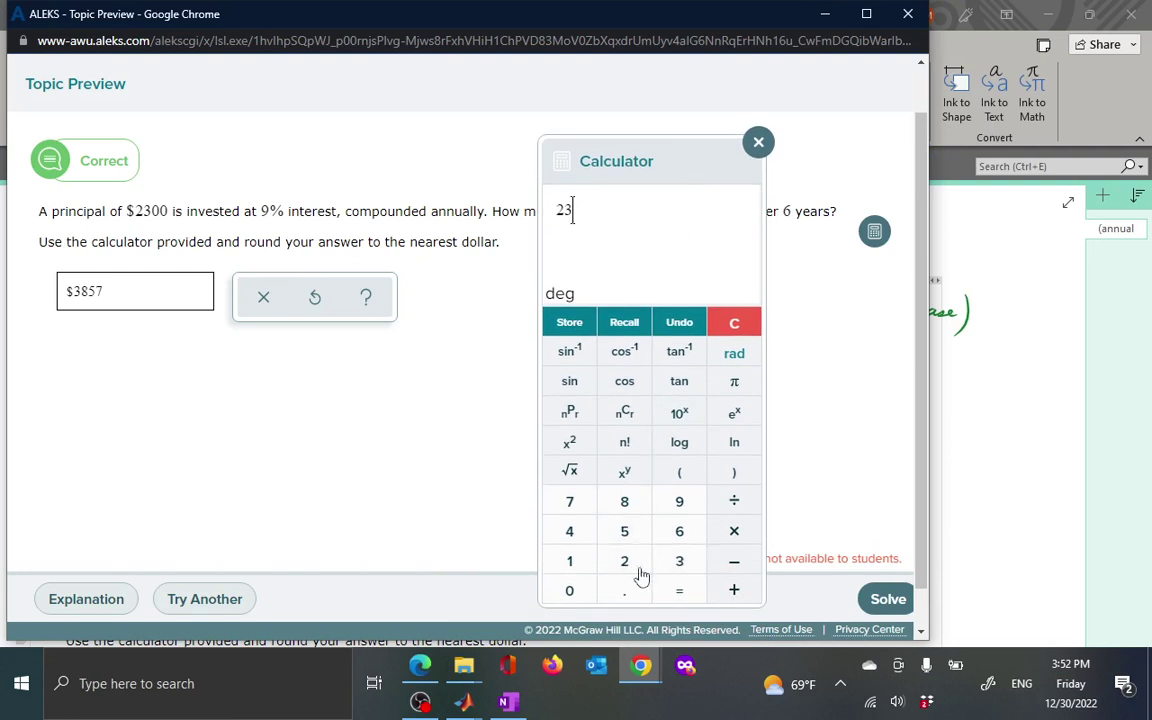
{"action": "double_click", "coordinate": [575, 590]}
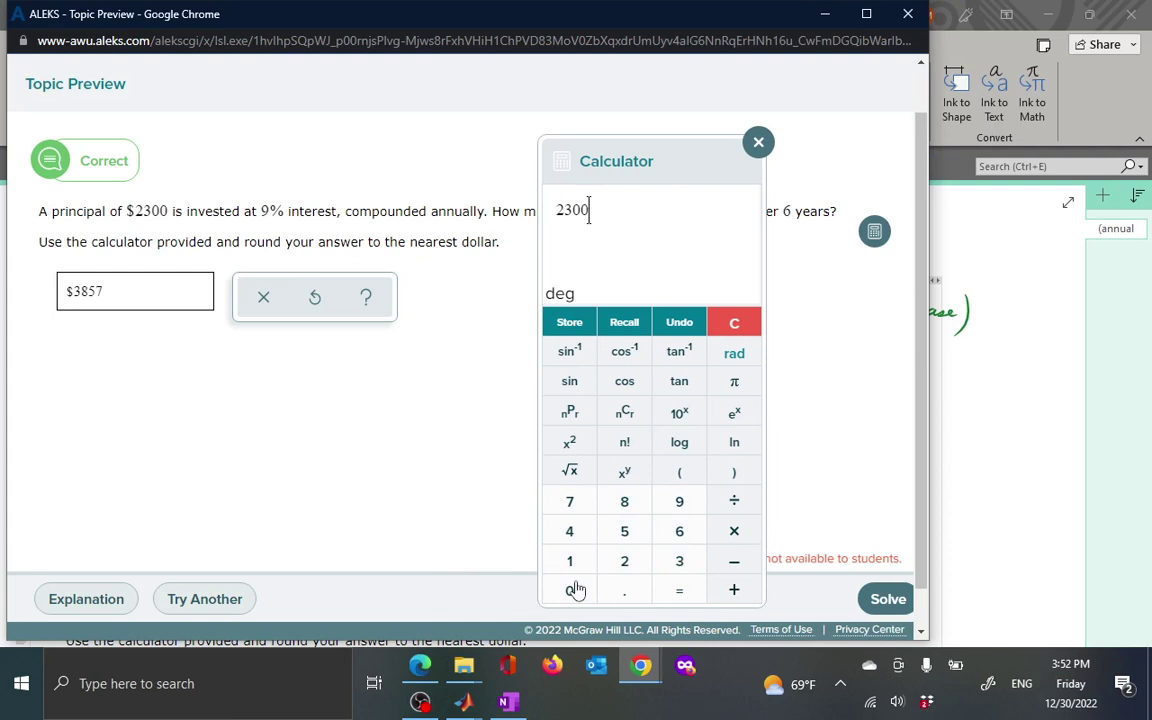
{"action": "left_click", "coordinate": [731, 531]}
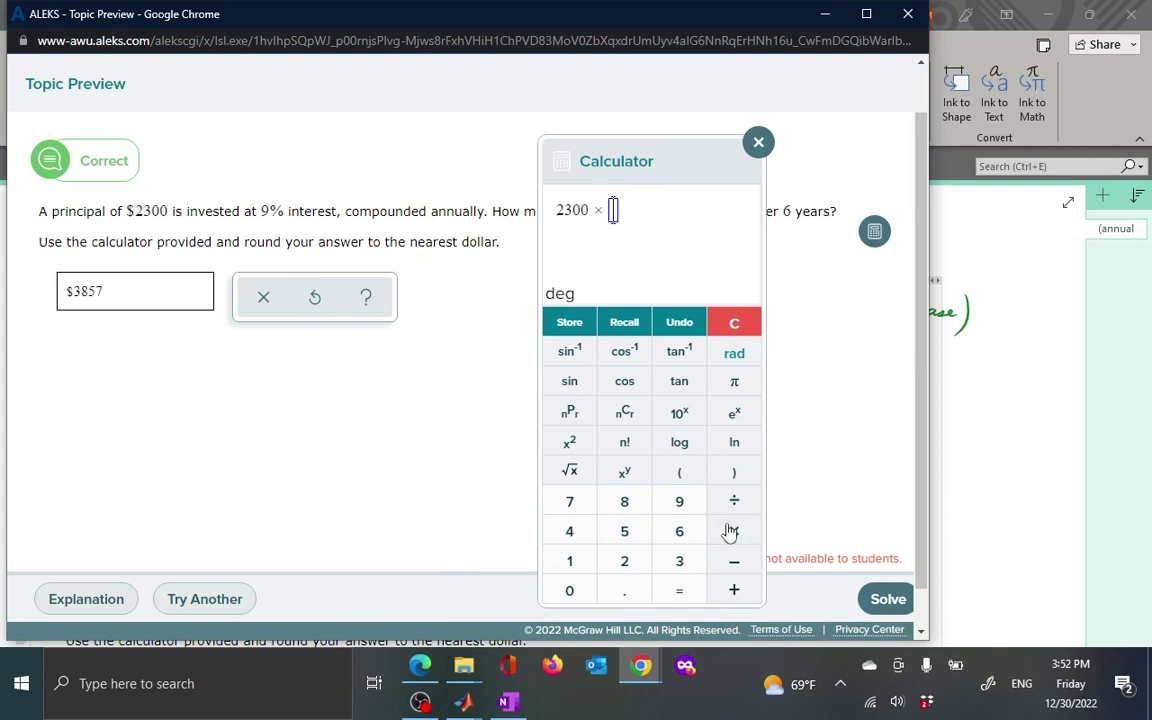
{"action": "left_click", "coordinate": [571, 563]}
{"action": "left_click", "coordinate": [627, 594]}
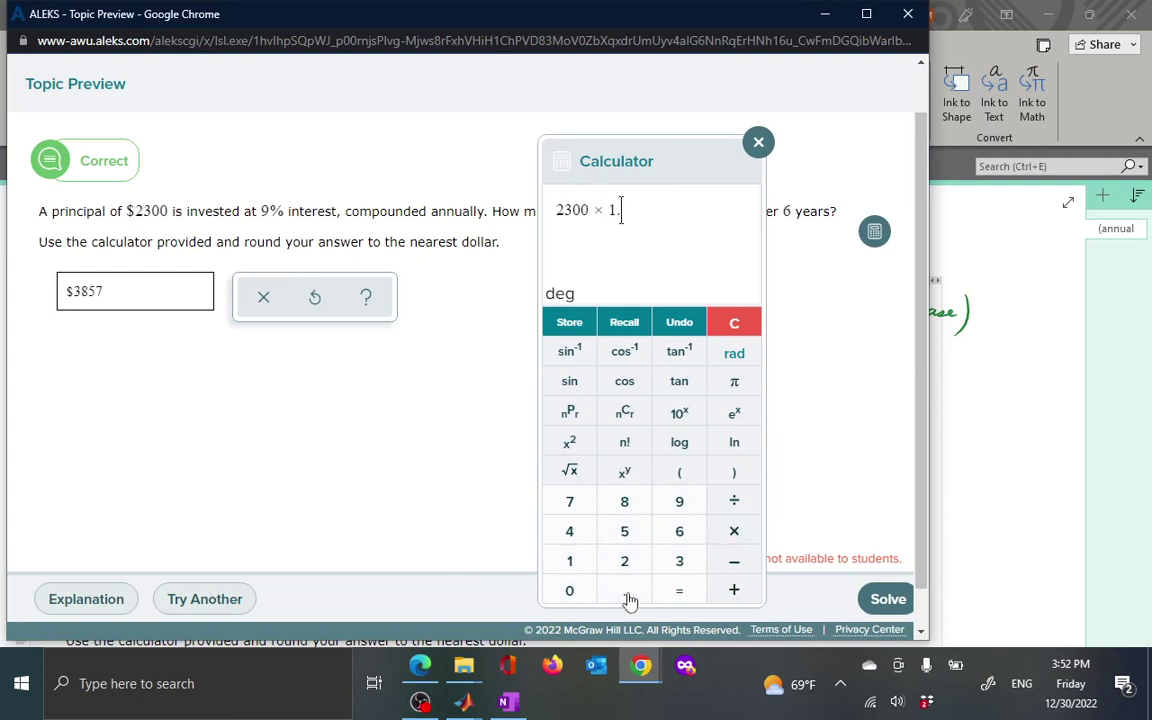
{"action": "left_click", "coordinate": [677, 506]}
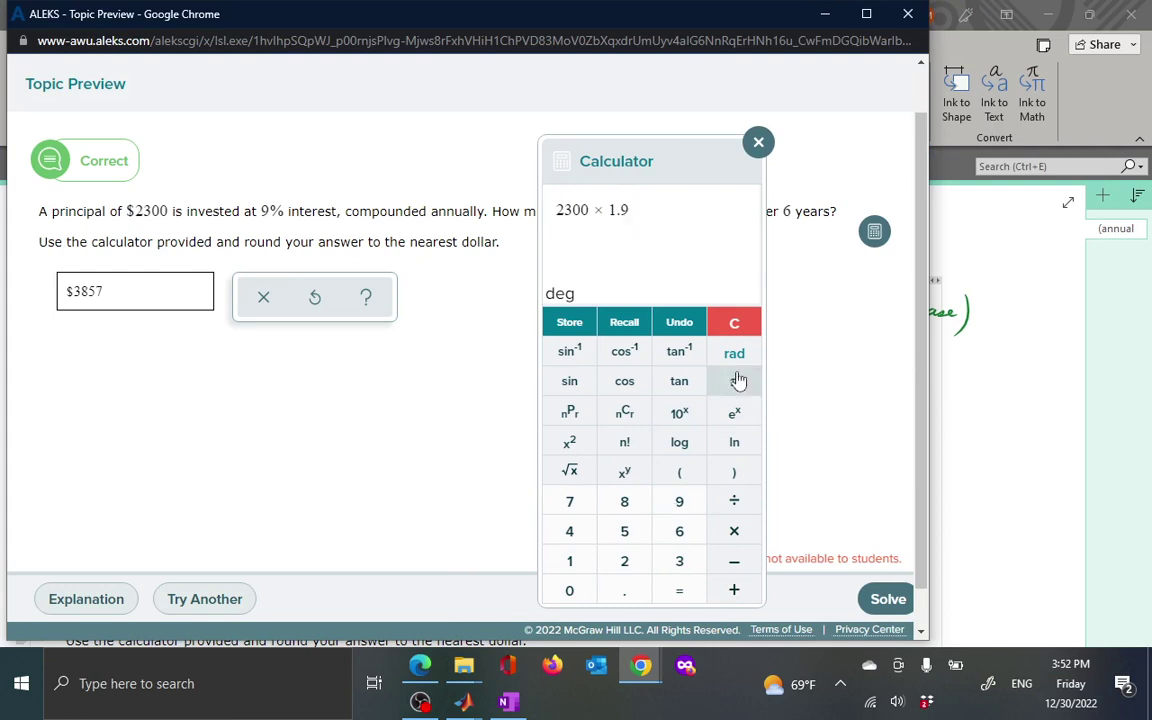
{"action": "left_click", "coordinate": [740, 328]}
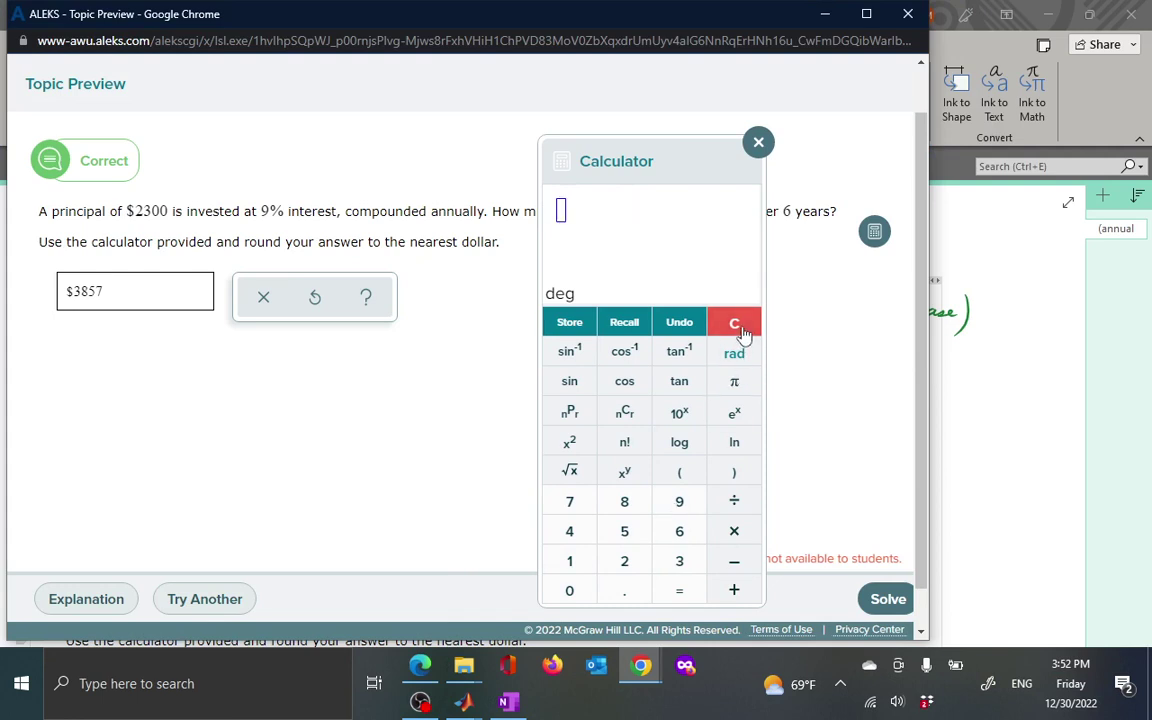
Compute 2300 × 1.09^6 on the calculator, getting 3857.3302549.
{"action": "type", "text": "2300"}
{"action": "left_click", "coordinate": [752, 537]}
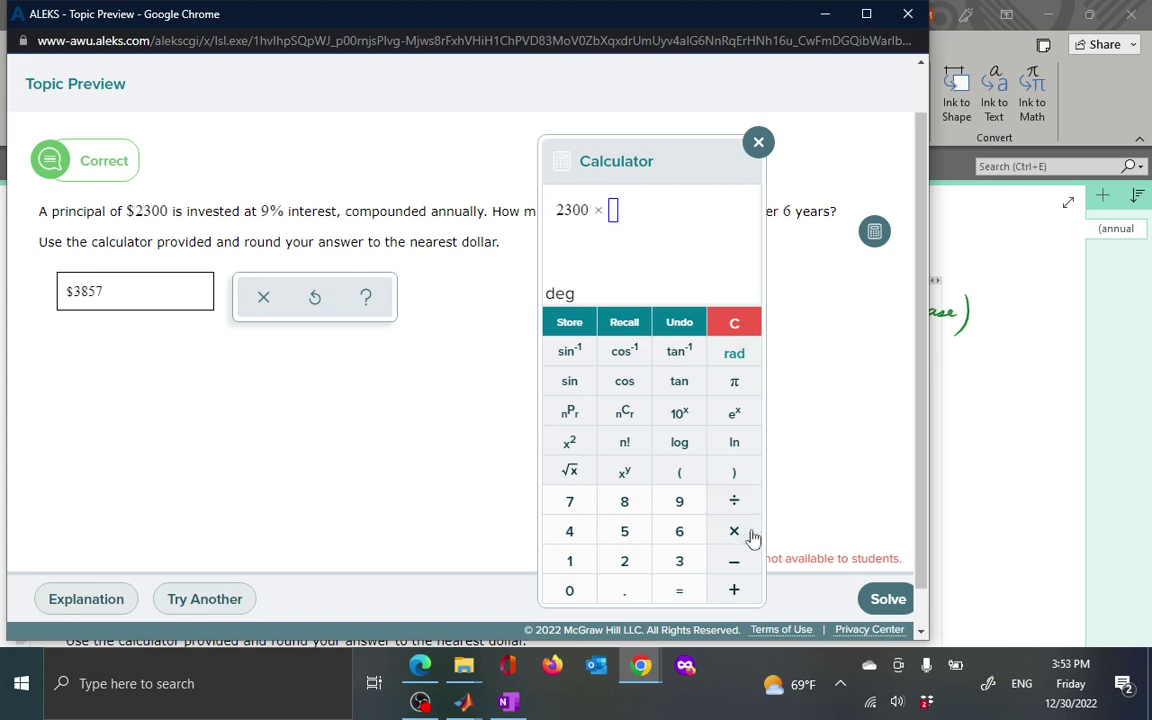
{"action": "type", "text": "1.09"}
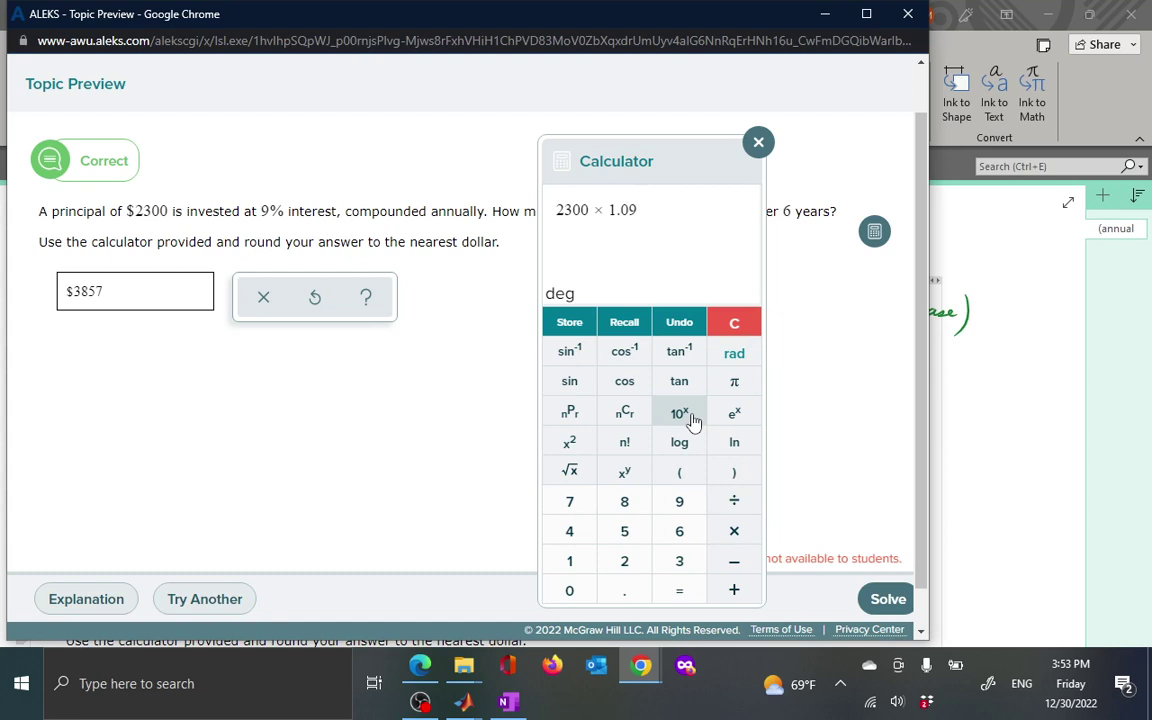
{"action": "left_click", "coordinate": [630, 474]}
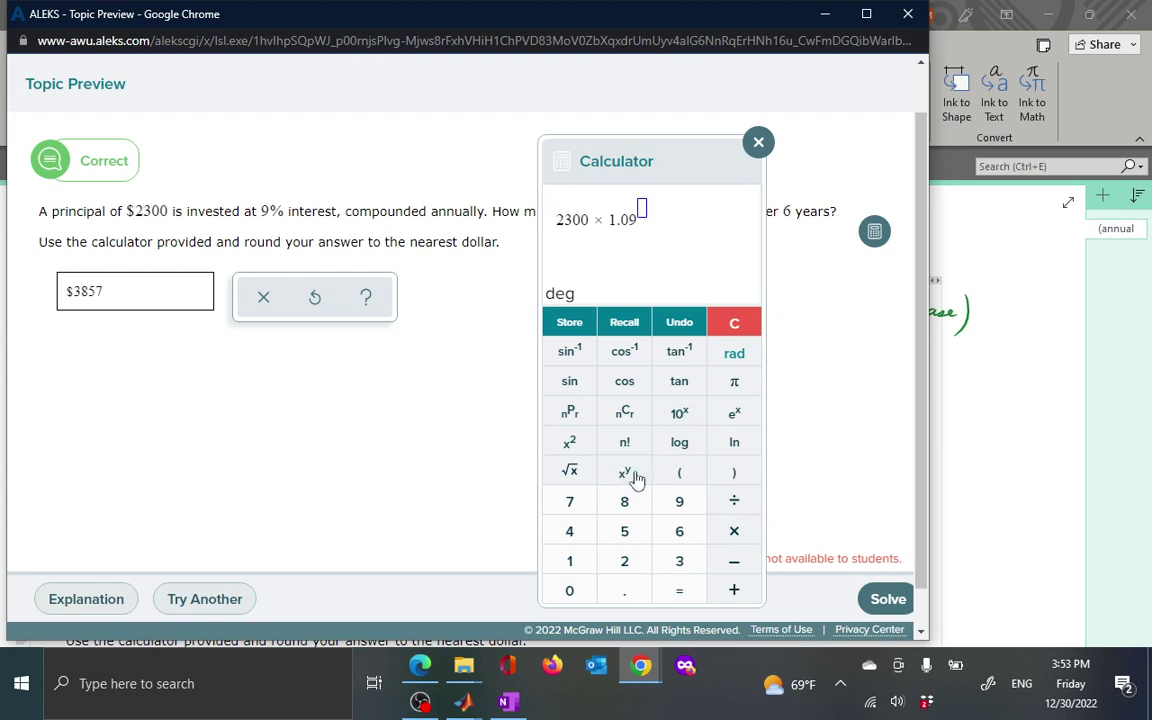
{"action": "type", "text": "6"}
{"action": "left_click", "coordinate": [681, 592]}
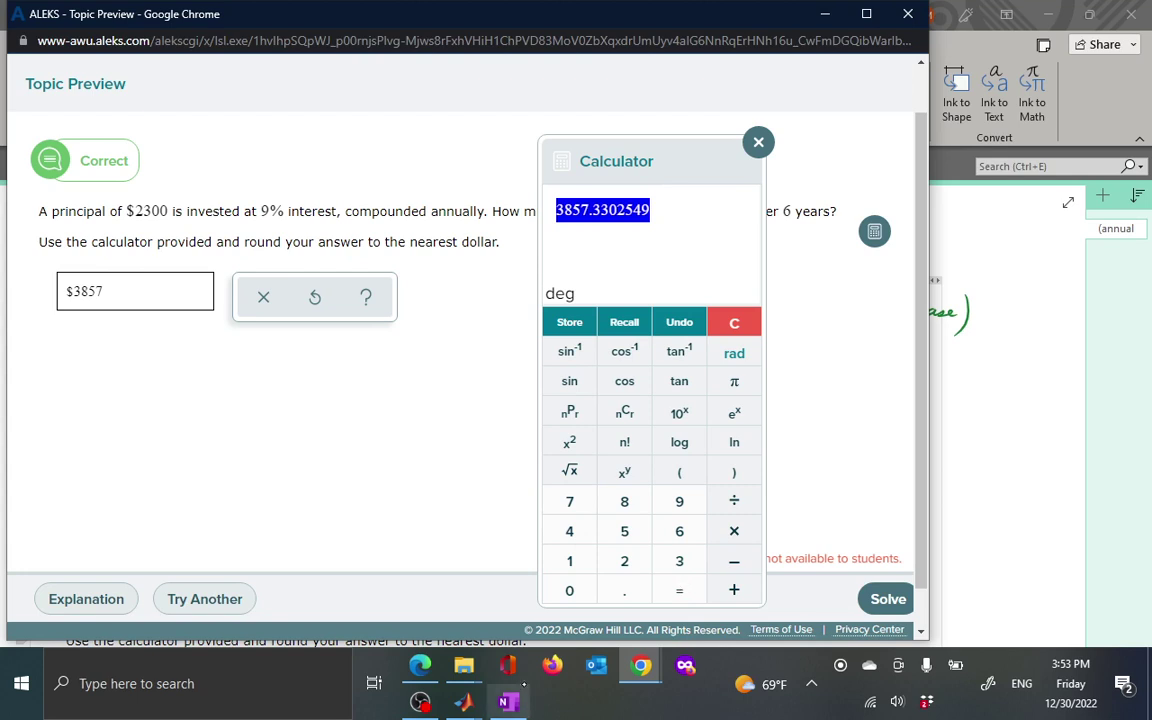
Back in OneNote, handwrite A = P(1+r)^t beside the $2300 problem and underline 'annual'.
{"action": "left_click", "coordinate": [465, 643]}
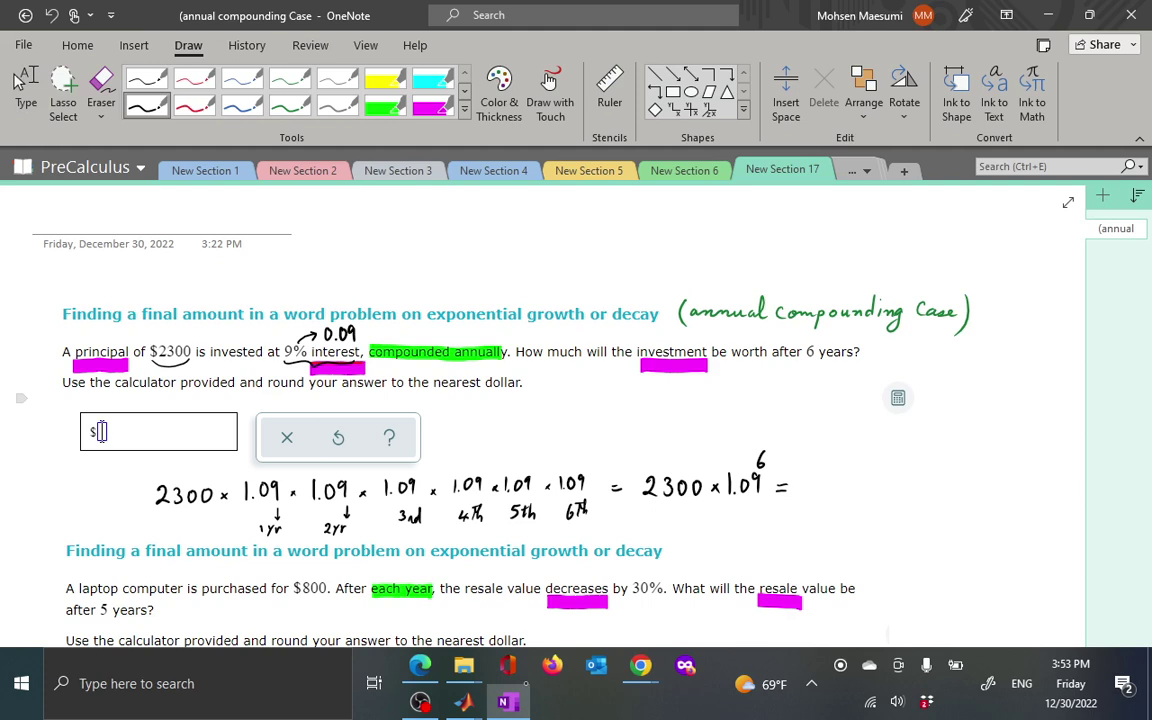
{"action": "left_click_drag", "start_coordinate": [655, 399], "coordinate": [656, 416]}
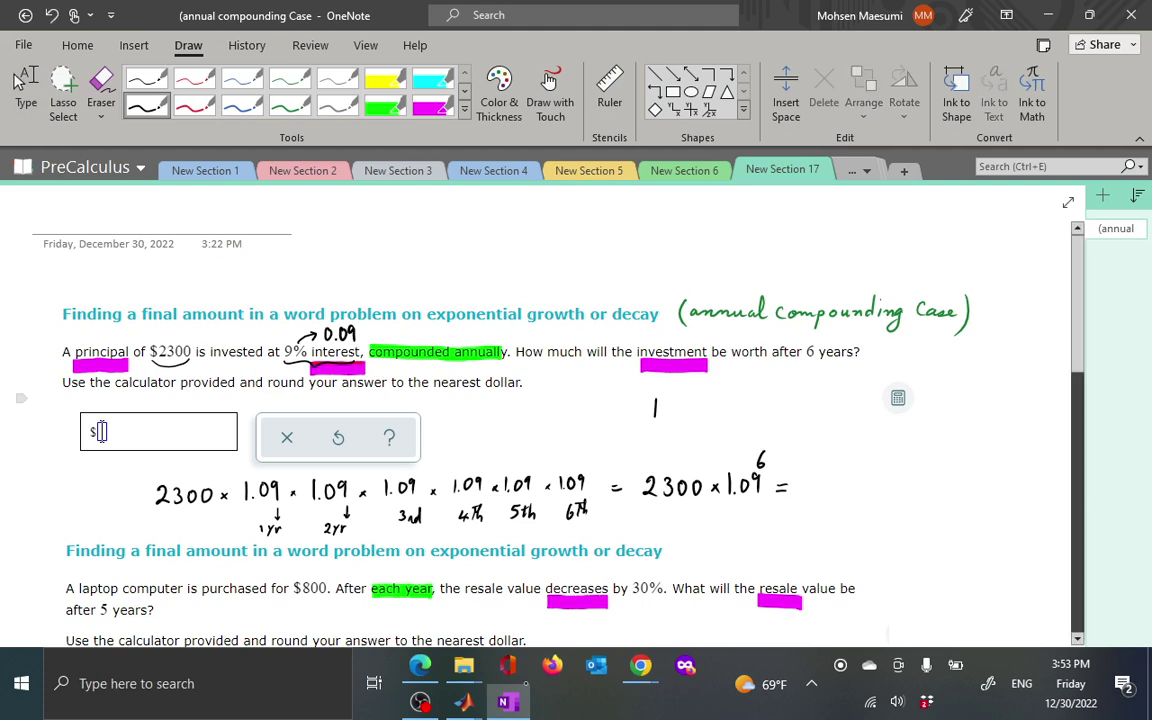
{"action": "mouse_move", "coordinate": [656, 400]}
{"action": "left_mouse_down"}
{"action": "mouse_move", "coordinate": [667, 414]}
{"action": "mouse_move", "coordinate": [690, 412]}
{"action": "mouse_move", "coordinate": [698, 397]}
{"action": "mouse_move", "coordinate": [711, 406]}
{"action": "mouse_move", "coordinate": [699, 409]}
{"action": "mouse_move", "coordinate": [748, 415]}
{"action": "left_mouse_up"}
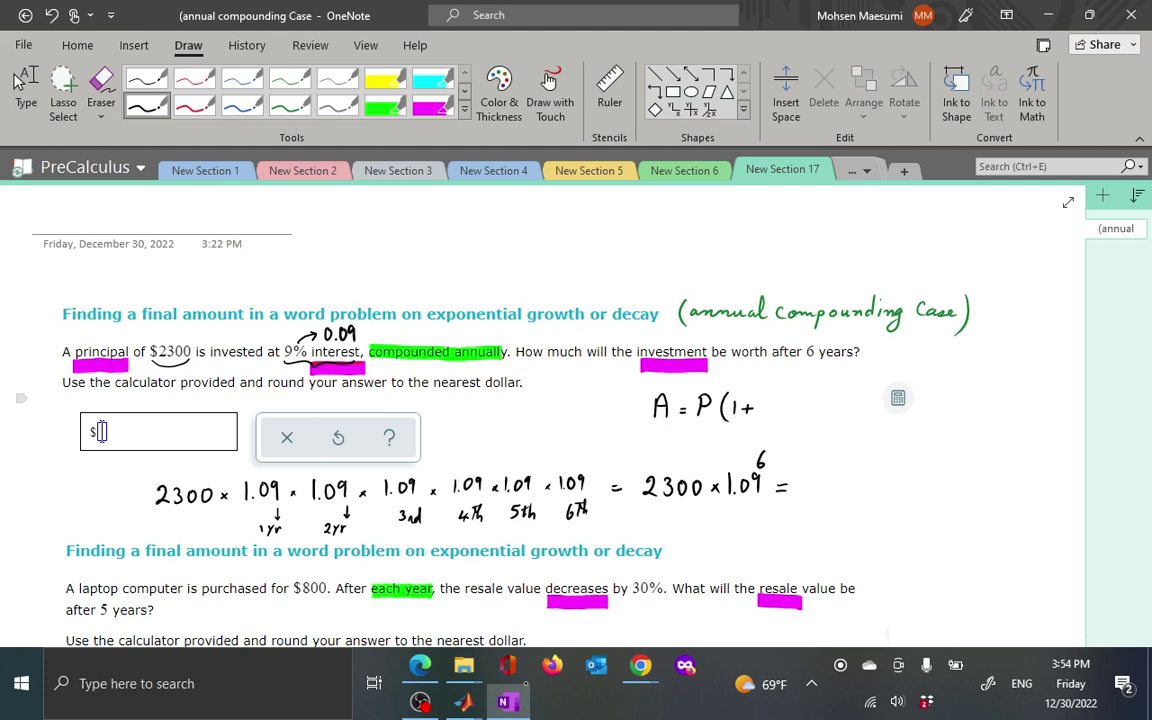
{"action": "left_click_drag", "start_coordinate": [693, 323], "coordinate": [765, 321]}
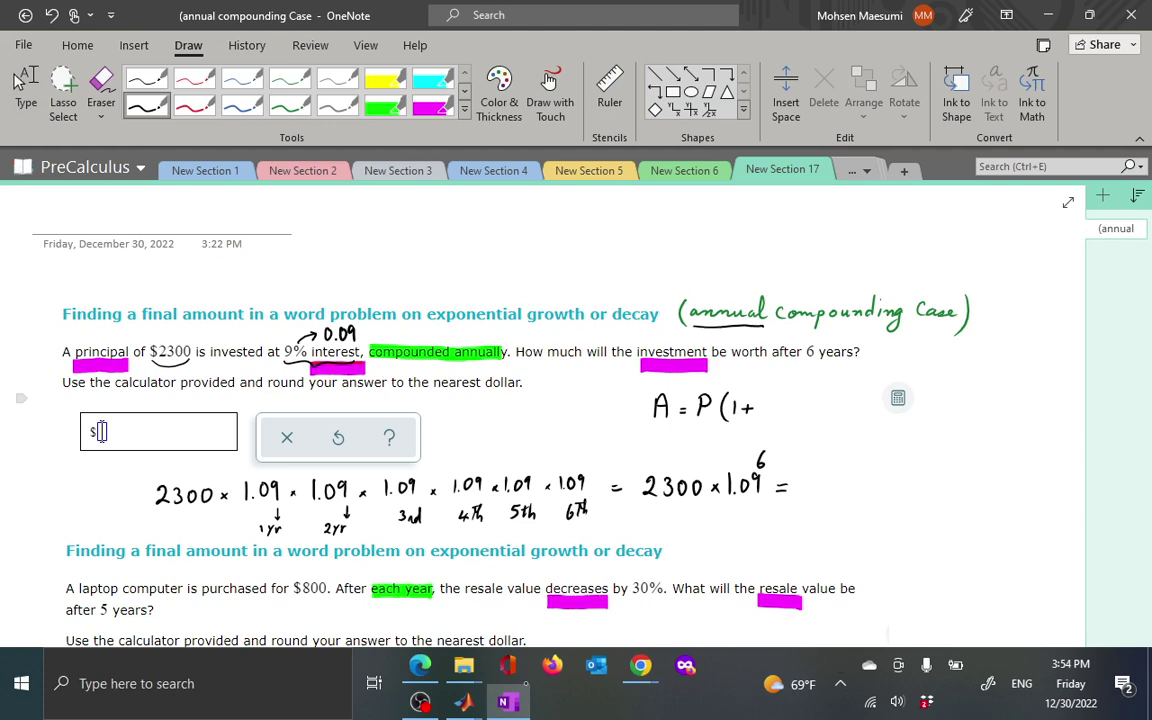
{"action": "left_click_drag", "start_coordinate": [764, 411], "coordinate": [769, 400]}
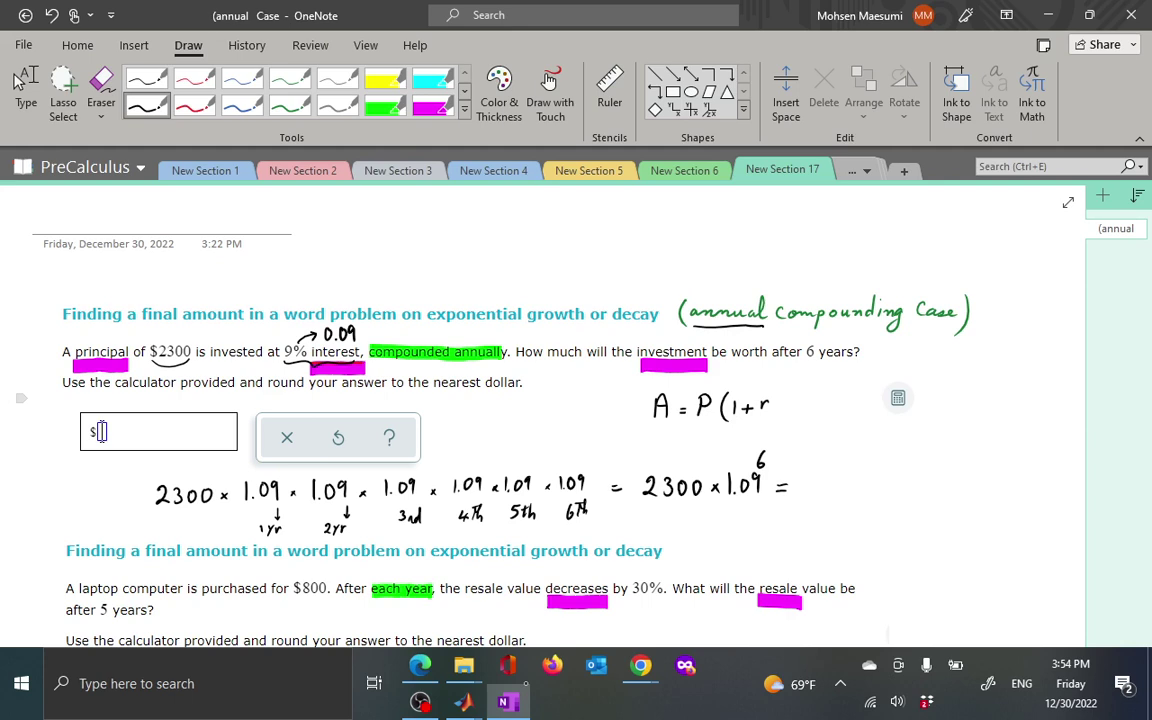
{"action": "mouse_move", "coordinate": [774, 393]}
{"action": "left_mouse_down"}
{"action": "mouse_move", "coordinate": [774, 422]}
{"action": "mouse_move", "coordinate": [793, 387]}
{"action": "left_mouse_up"}
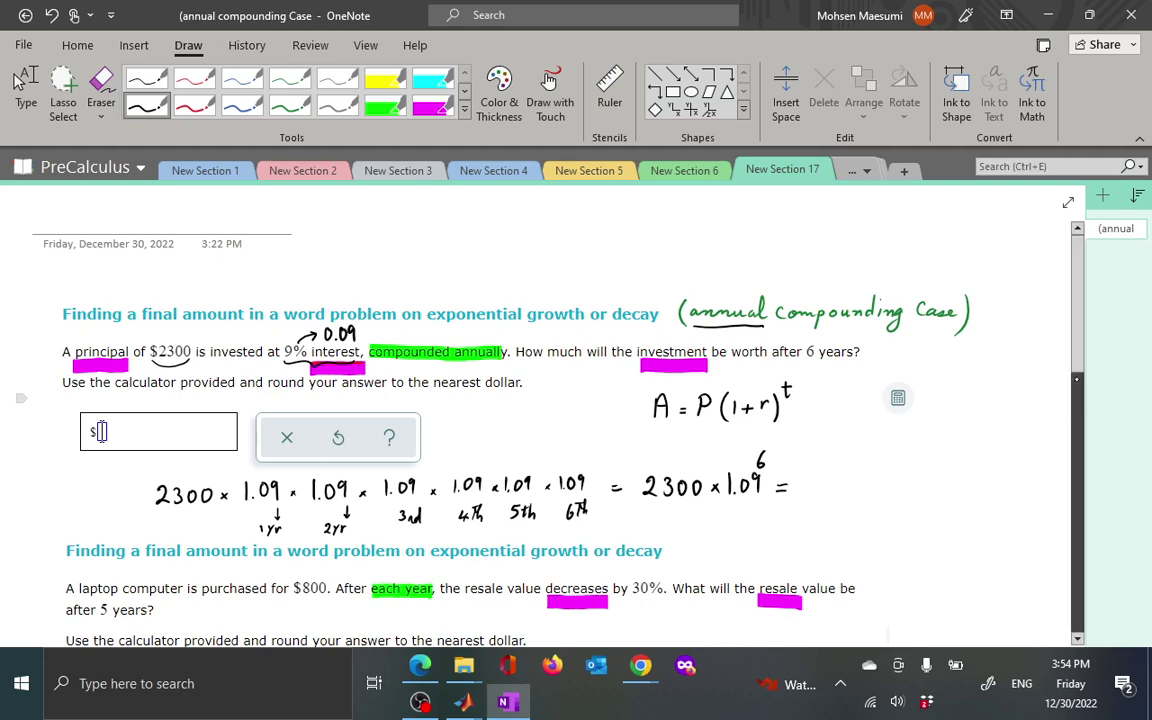
{"action": "scroll", "coordinate": [540, 400], "scroll_direction": "down", "scroll_amount": 2}
Scroll down to the laptop problem and mark its 30% rate with a curved stroke.
{"action": "scroll", "coordinate": [540, 400], "scroll_direction": "down", "scroll_amount": 4}
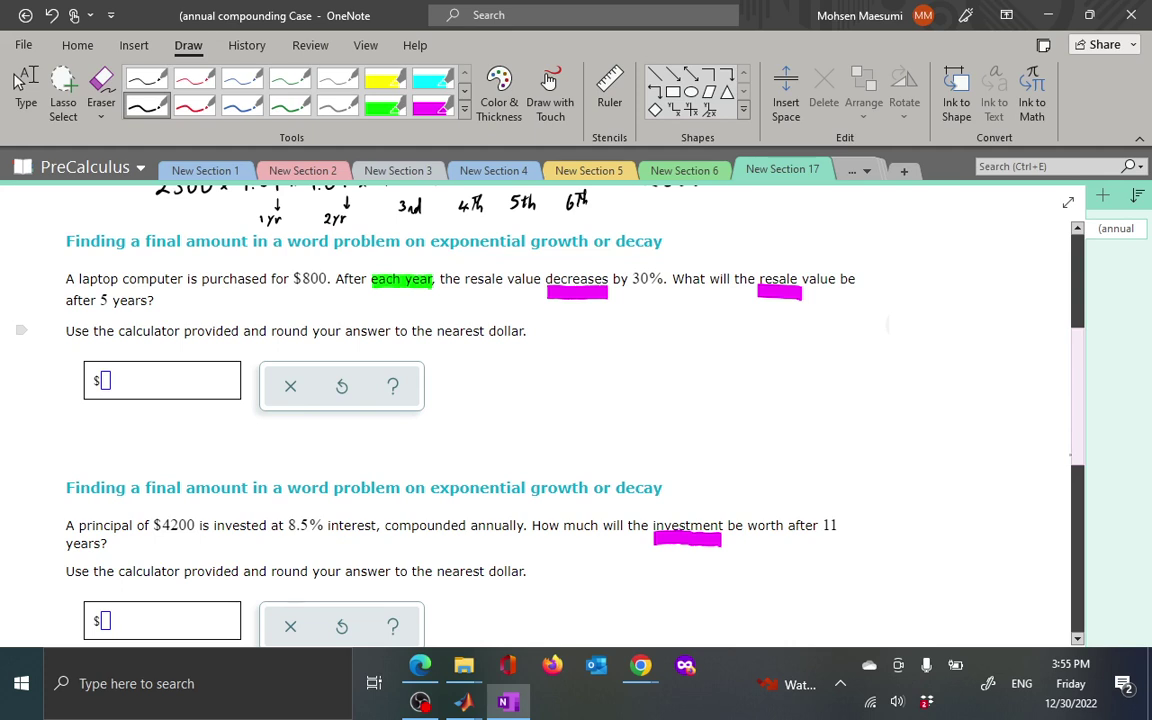
{"action": "mouse_move", "coordinate": [625, 288]}
{"action": "left_mouse_down"}
{"action": "mouse_move", "coordinate": [655, 289]}
{"action": "mouse_move", "coordinate": [632, 348]}
{"action": "mouse_move", "coordinate": [667, 334]}
{"action": "mouse_move", "coordinate": [714, 340]}
{"action": "left_mouse_up"}
Write 1 − 0.30 = 0.70 and the note 1 → 0.70 beside the laptop problem.
{"action": "left_click", "coordinate": [678, 344]}
{"action": "mouse_move", "coordinate": [707, 345]}
{"action": "left_mouse_down"}
{"action": "mouse_move", "coordinate": [731, 333]}
{"action": "mouse_move", "coordinate": [754, 346]}
{"action": "mouse_move", "coordinate": [765, 333]}
{"action": "left_mouse_up"}
{"action": "left_click", "coordinate": [746, 344]}
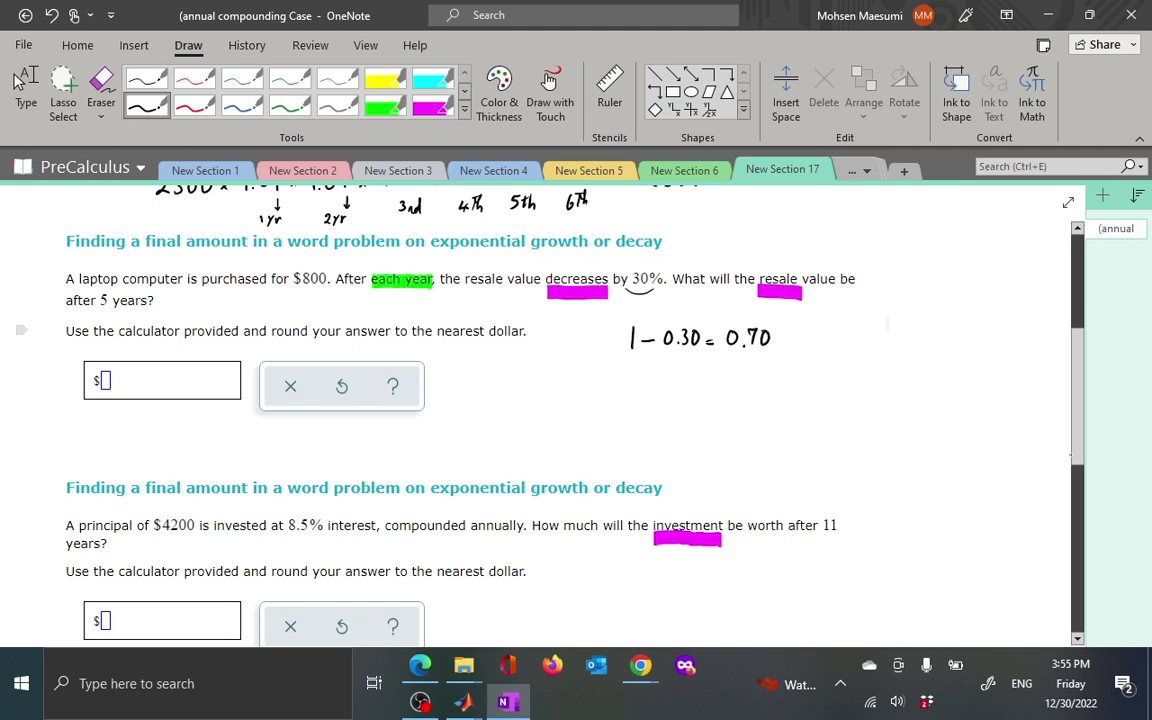
{"action": "mouse_move", "coordinate": [672, 366]}
{"action": "left_mouse_down"}
{"action": "mouse_move", "coordinate": [672, 380]}
{"action": "mouse_move", "coordinate": [714, 370]}
{"action": "mouse_move", "coordinate": [733, 380]}
{"action": "mouse_move", "coordinate": [742, 369]}
{"action": "left_mouse_up"}
{"action": "left_click", "coordinate": [725, 379]}
Write 800 × 0.70 × 0.70 × 0.70 × 0.70 × 0.7 and rewrite it as 800 × 0.70⁵.
{"action": "mouse_move", "coordinate": [503, 411]}
{"action": "left_mouse_down"}
{"action": "mouse_move", "coordinate": [495, 426]}
{"action": "mouse_move", "coordinate": [526, 413]}
{"action": "left_mouse_up"}
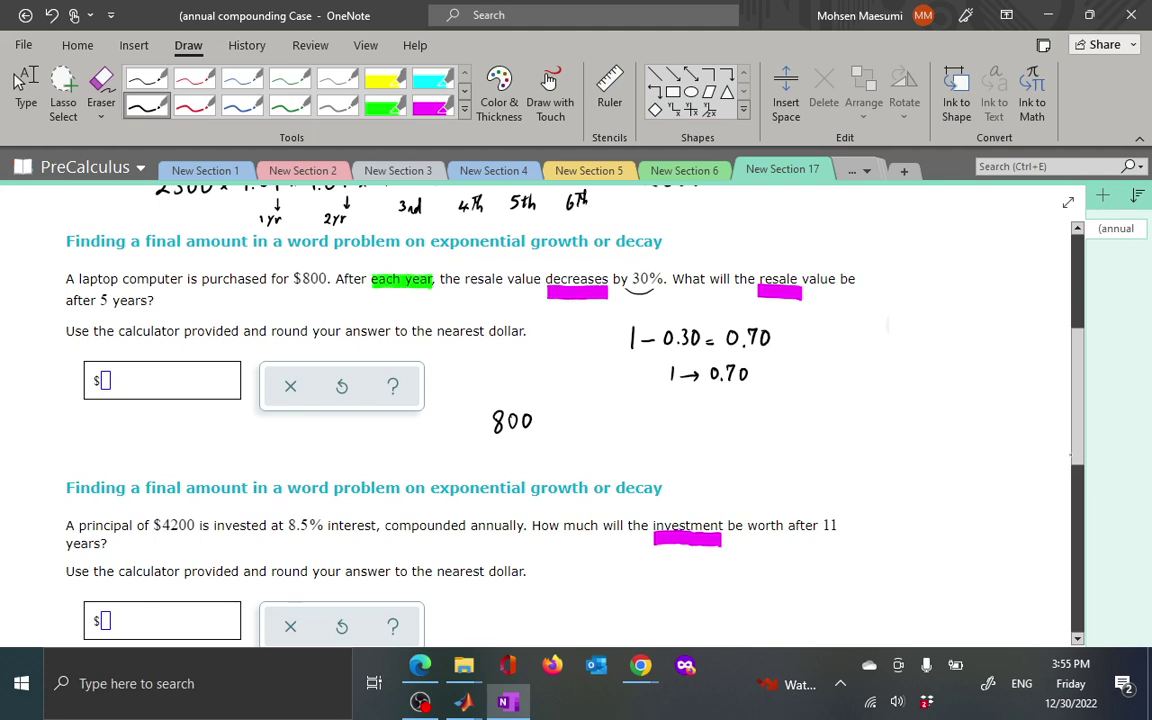
{"action": "mouse_move", "coordinate": [542, 417]}
{"action": "left_mouse_down"}
{"action": "mouse_move", "coordinate": [550, 426]}
{"action": "mouse_move", "coordinate": [592, 414]}
{"action": "mouse_move", "coordinate": [587, 428]}
{"action": "mouse_move", "coordinate": [599, 414]}
{"action": "left_mouse_up"}
{"action": "left_click", "coordinate": [576, 425]}
{"action": "mouse_move", "coordinate": [614, 420]}
{"action": "left_mouse_down"}
{"action": "mouse_move", "coordinate": [659, 428]}
{"action": "mouse_move", "coordinate": [697, 414]}
{"action": "mouse_move", "coordinate": [714, 427]}
{"action": "mouse_move", "coordinate": [728, 414]}
{"action": "mouse_move", "coordinate": [752, 426]}
{"action": "mouse_move", "coordinate": [763, 413]}
{"action": "mouse_move", "coordinate": [773, 426]}
{"action": "mouse_move", "coordinate": [789, 412]}
{"action": "mouse_move", "coordinate": [800, 423]}
{"action": "mouse_move", "coordinate": [837, 411]}
{"action": "mouse_move", "coordinate": [831, 425]}
{"action": "left_mouse_up"}
{"action": "left_click", "coordinate": [823, 424]}
{"action": "left_click_drag", "start_coordinate": [577, 452], "coordinate": [586, 451]}
{"action": "mouse_move", "coordinate": [577, 459]}
{"action": "left_mouse_down"}
{"action": "mouse_move", "coordinate": [604, 462]}
{"action": "mouse_move", "coordinate": [610, 446]}
{"action": "mouse_move", "coordinate": [659, 459]}
{"action": "left_mouse_up"}
{"action": "mouse_move", "coordinate": [659, 451]}
{"action": "left_mouse_down"}
{"action": "mouse_move", "coordinate": [651, 459]}
{"action": "mouse_move", "coordinate": [668, 448]}
{"action": "mouse_move", "coordinate": [694, 463]}
{"action": "mouse_move", "coordinate": [703, 449]}
{"action": "left_mouse_up"}
{"action": "left_click_drag", "start_coordinate": [704, 438], "coordinate": [710, 437]}
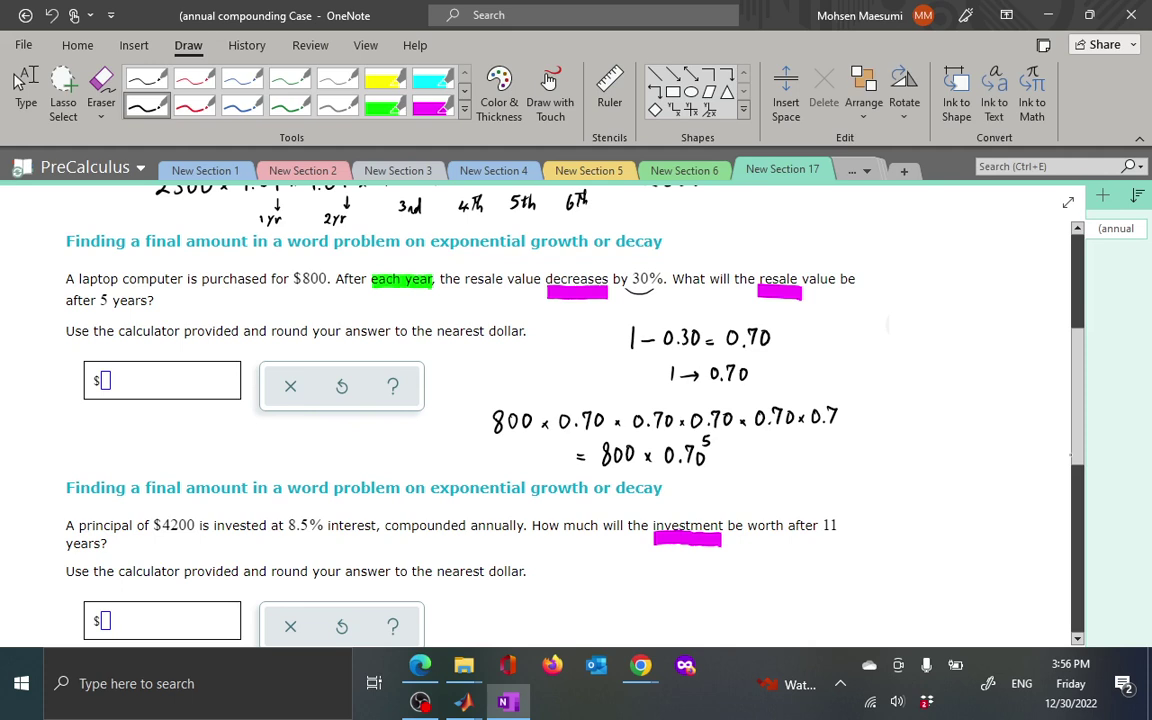
{"action": "scroll", "coordinate": [1071, 455], "scroll_direction": "down", "scroll_amount": 3}
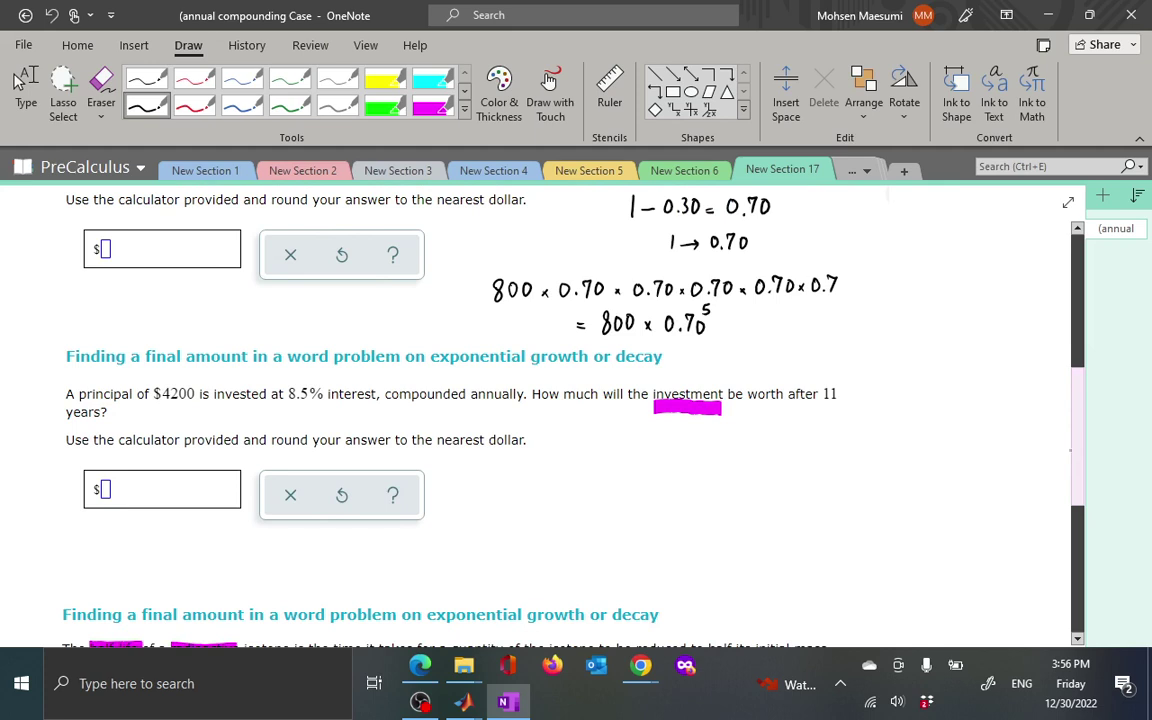
{"action": "scroll", "coordinate": [970, 400], "scroll_direction": "up", "scroll_amount": 2}
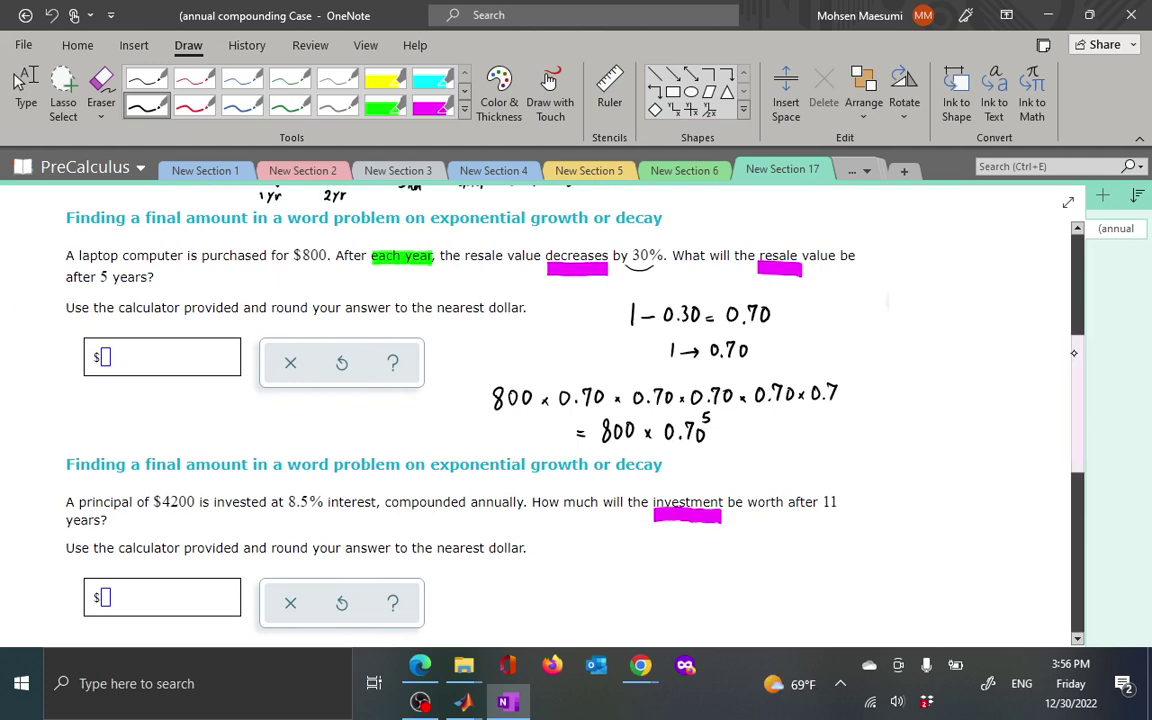
{"action": "scroll", "coordinate": [520, 400], "scroll_direction": "down", "scroll_amount": 2}
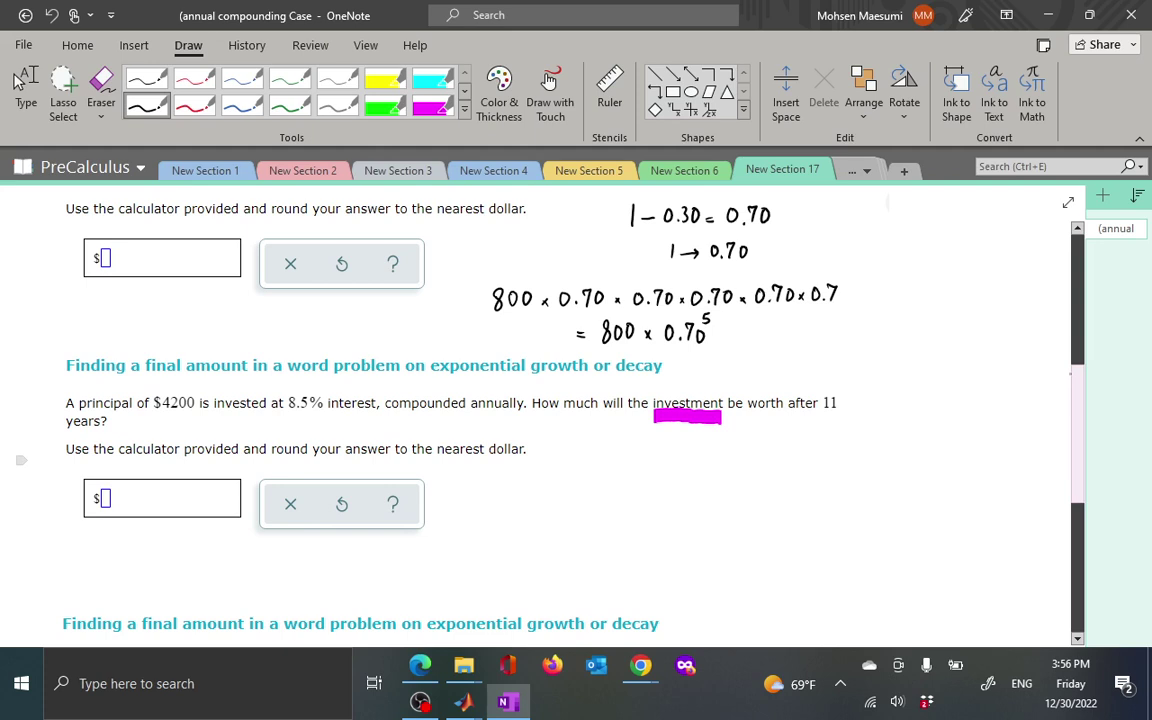
{"action": "scroll", "coordinate": [520, 420], "scroll_direction": "up", "scroll_amount": 3}
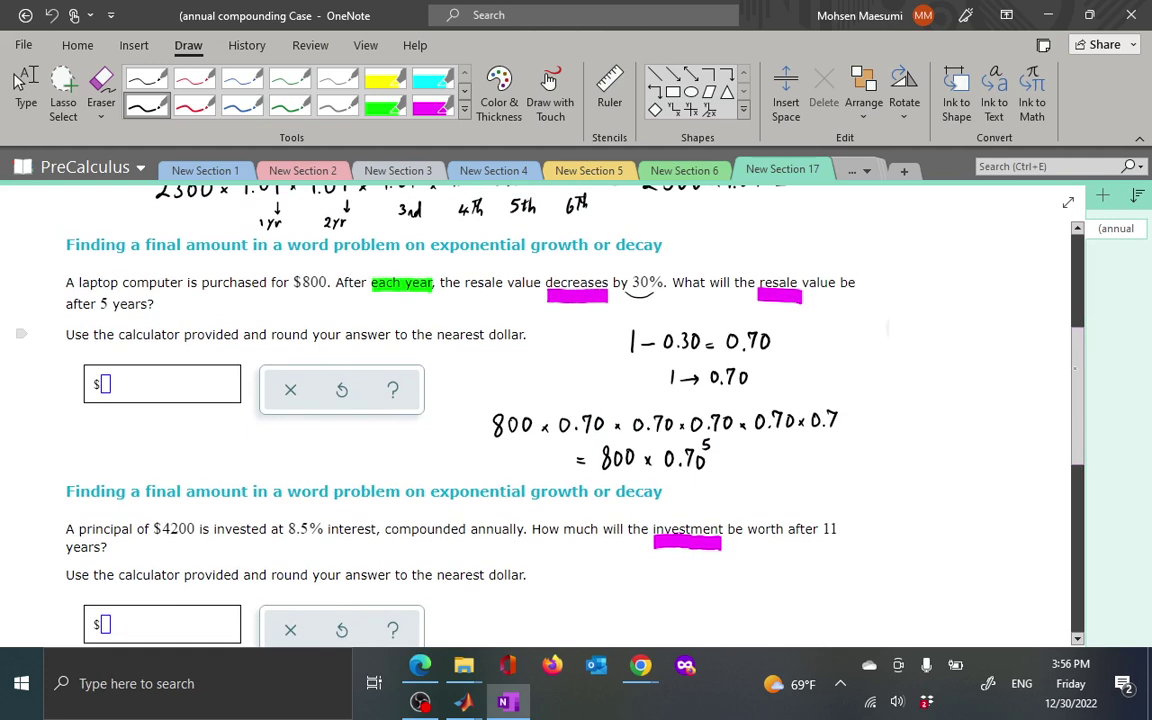
Write V = V₀(1−d)ⁿ beside the laptop problem, marking 30% as d = 0.30.
{"action": "mouse_move", "coordinate": [852, 318]}
{"action": "left_mouse_down"}
{"action": "mouse_move", "coordinate": [863, 317]}
{"action": "mouse_move", "coordinate": [865, 339]}
{"action": "mouse_move", "coordinate": [896, 329]}
{"action": "left_mouse_up"}
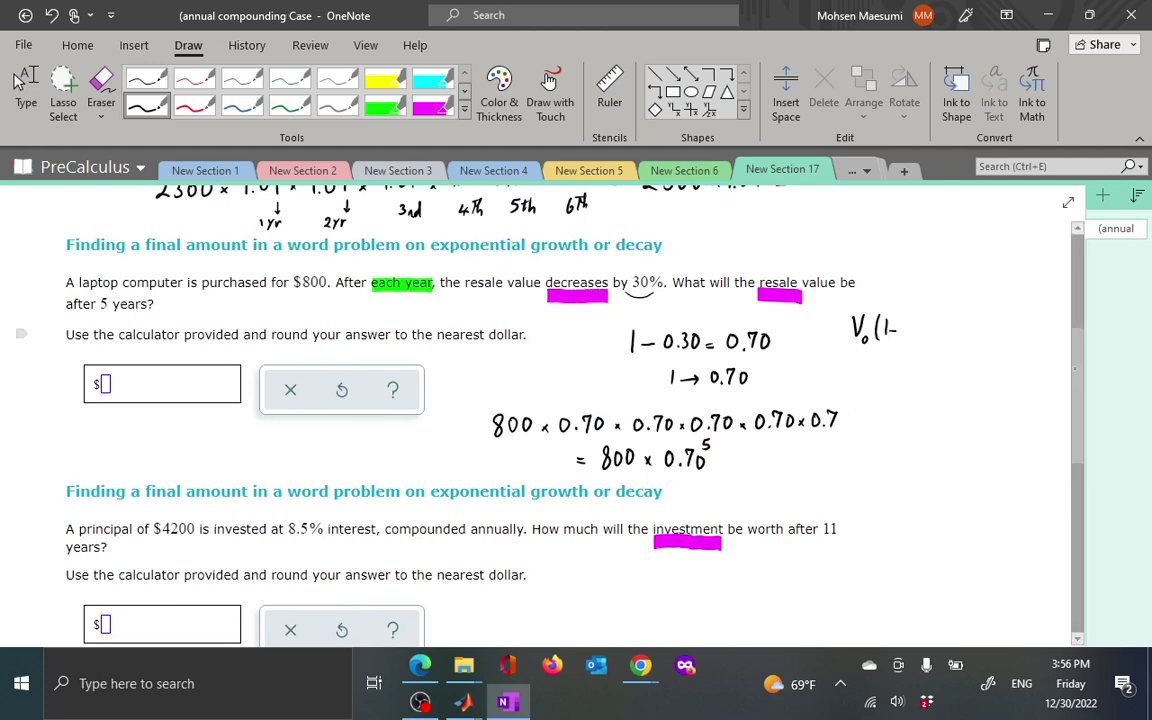
{"action": "left_click_drag", "start_coordinate": [583, 299], "coordinate": [591, 305]}
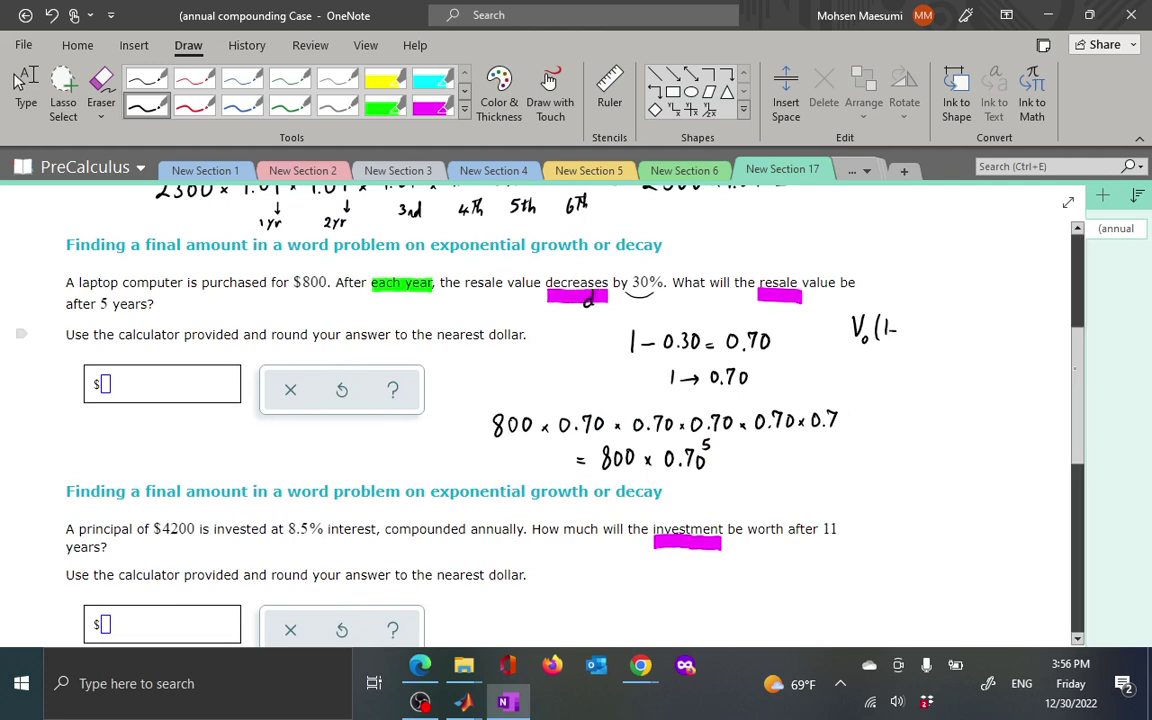
{"action": "left_click_drag", "start_coordinate": [908, 322], "coordinate": [918, 340]}
{"action": "mouse_move", "coordinate": [657, 278]}
{"action": "left_mouse_down"}
{"action": "mouse_move", "coordinate": [687, 255]}
{"action": "mouse_move", "coordinate": [698, 267]}
{"action": "mouse_move", "coordinate": [713, 254]}
{"action": "left_mouse_up"}
{"action": "left_click", "coordinate": [694, 267]}
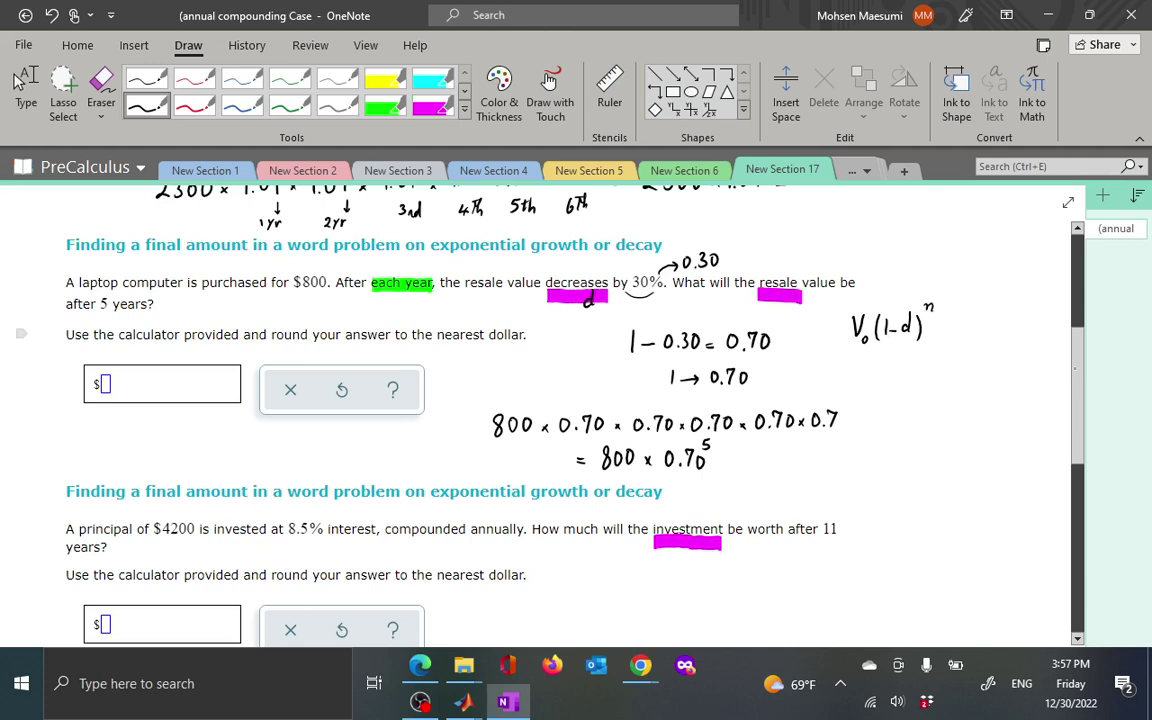
{"action": "mouse_move", "coordinate": [816, 318]}
{"action": "left_mouse_down"}
{"action": "mouse_move", "coordinate": [846, 323]}
{"action": "mouse_move", "coordinate": [821, 364]}
{"action": "mouse_move", "coordinate": [831, 387]}
{"action": "mouse_move", "coordinate": [875, 386]}
{"action": "mouse_move", "coordinate": [881, 375]}
{"action": "mouse_move", "coordinate": [885, 387]}
{"action": "mouse_move", "coordinate": [892, 374]}
{"action": "mouse_move", "coordinate": [893, 386]}
{"action": "mouse_move", "coordinate": [930, 392]}
{"action": "mouse_move", "coordinate": [963, 374]}
{"action": "left_mouse_up"}
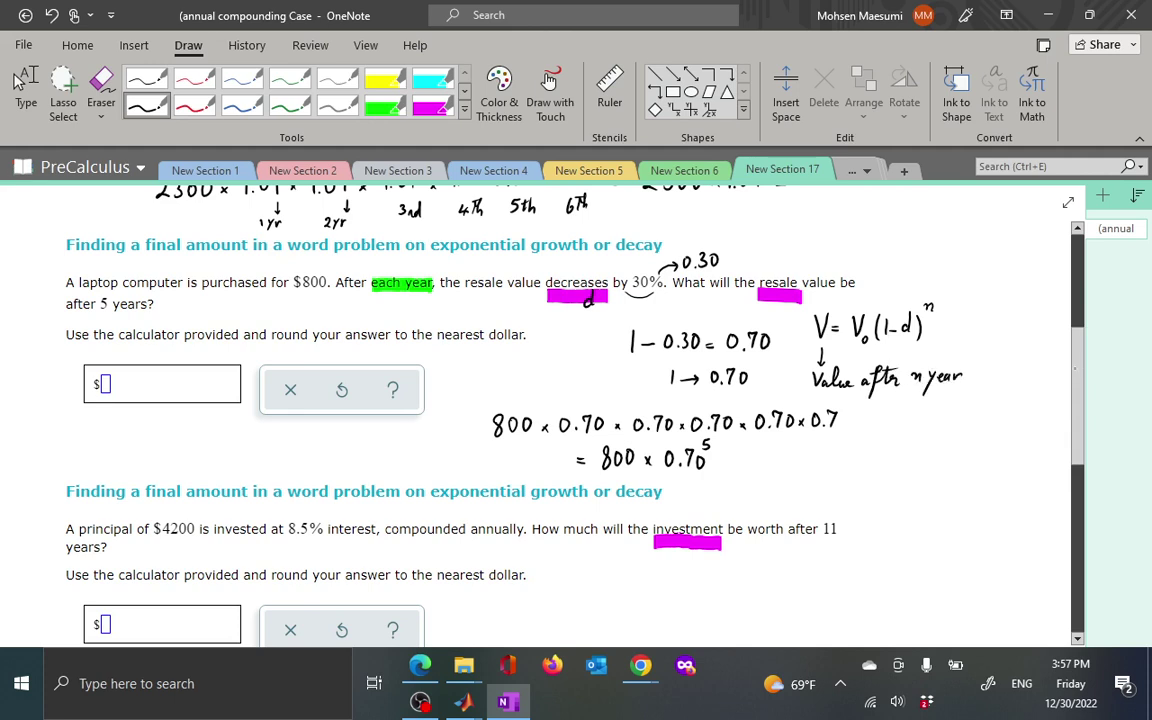
Label V as the value after n years and V₀ as the initial value.
{"action": "left_click_drag", "start_coordinate": [815, 393], "coordinate": [828, 399]}
{"action": "left_click_drag", "start_coordinate": [852, 397], "coordinate": [884, 403]}
{"action": "left_click_drag", "start_coordinate": [878, 396], "coordinate": [943, 403]}
{"action": "mouse_move", "coordinate": [947, 388]}
{"action": "left_mouse_down"}
{"action": "mouse_move", "coordinate": [948, 404]}
{"action": "mouse_move", "coordinate": [962, 404]}
{"action": "left_mouse_up"}
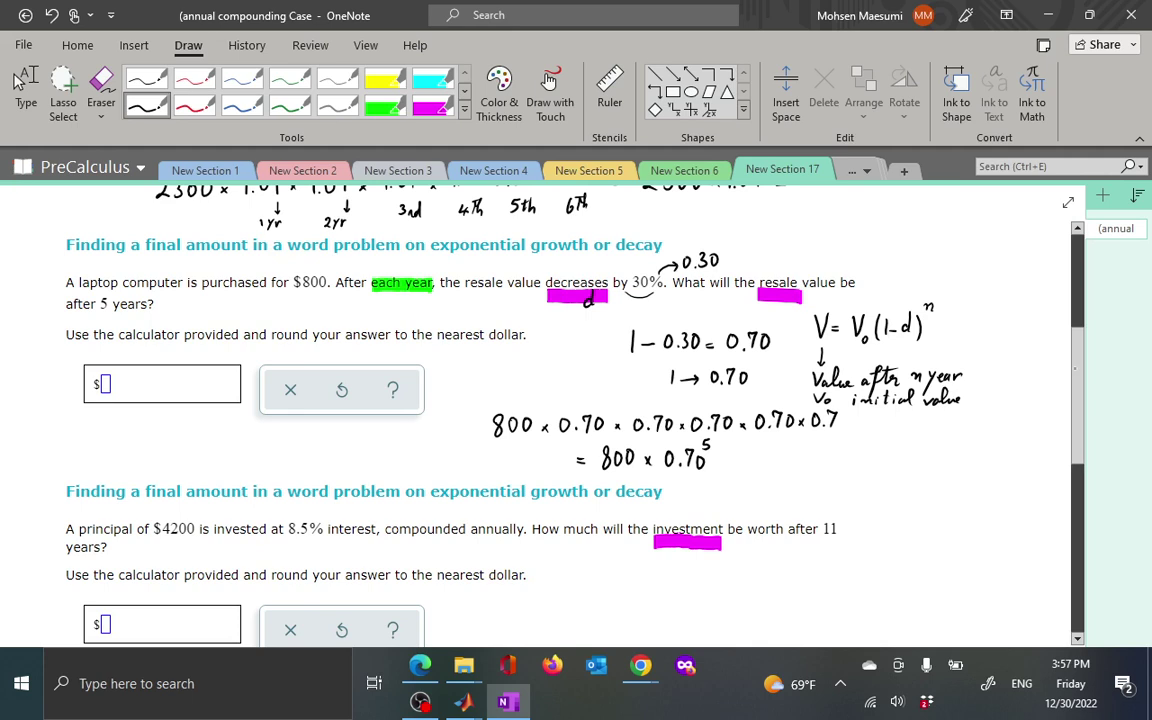
Write 'd depreciation rate' and 'n number of years' beneath the formula legend.
{"action": "mouse_move", "coordinate": [833, 444]}
{"action": "left_mouse_down"}
{"action": "mouse_move", "coordinate": [859, 452]}
{"action": "mouse_move", "coordinate": [898, 439]}
{"action": "mouse_move", "coordinate": [912, 450]}
{"action": "left_mouse_up"}
{"action": "left_click_drag", "start_coordinate": [919, 443], "coordinate": [936, 450]}
{"action": "mouse_move", "coordinate": [930, 438]}
{"action": "left_mouse_down"}
{"action": "mouse_move", "coordinate": [946, 450]}
{"action": "mouse_move", "coordinate": [988, 436]}
{"action": "mouse_move", "coordinate": [1001, 447]}
{"action": "left_mouse_up"}
{"action": "left_click_drag", "start_coordinate": [996, 440], "coordinate": [1005, 438]}
{"action": "mouse_move", "coordinate": [826, 476]}
{"action": "left_mouse_down"}
{"action": "mouse_move", "coordinate": [930, 466]}
{"action": "mouse_move", "coordinate": [945, 492]}
{"action": "left_mouse_up"}
{"action": "mouse_move", "coordinate": [957, 470]}
{"action": "left_mouse_down"}
{"action": "mouse_move", "coordinate": [964, 490]}
{"action": "mouse_move", "coordinate": [999, 476]}
{"action": "left_mouse_up"}
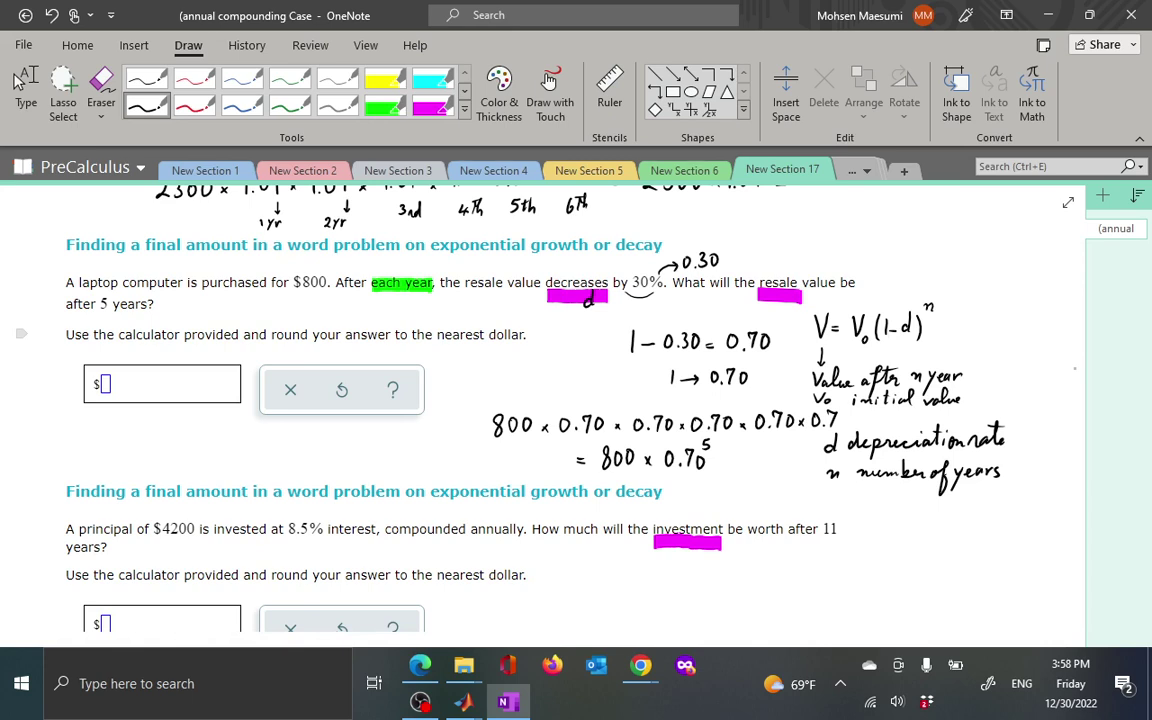
Write 4200 × 1.085 with a year exponent, underline the 11 years, then scroll to the half-life problem.
{"action": "scroll", "coordinate": [517, 400], "scroll_direction": "down", "scroll_amount": 3}
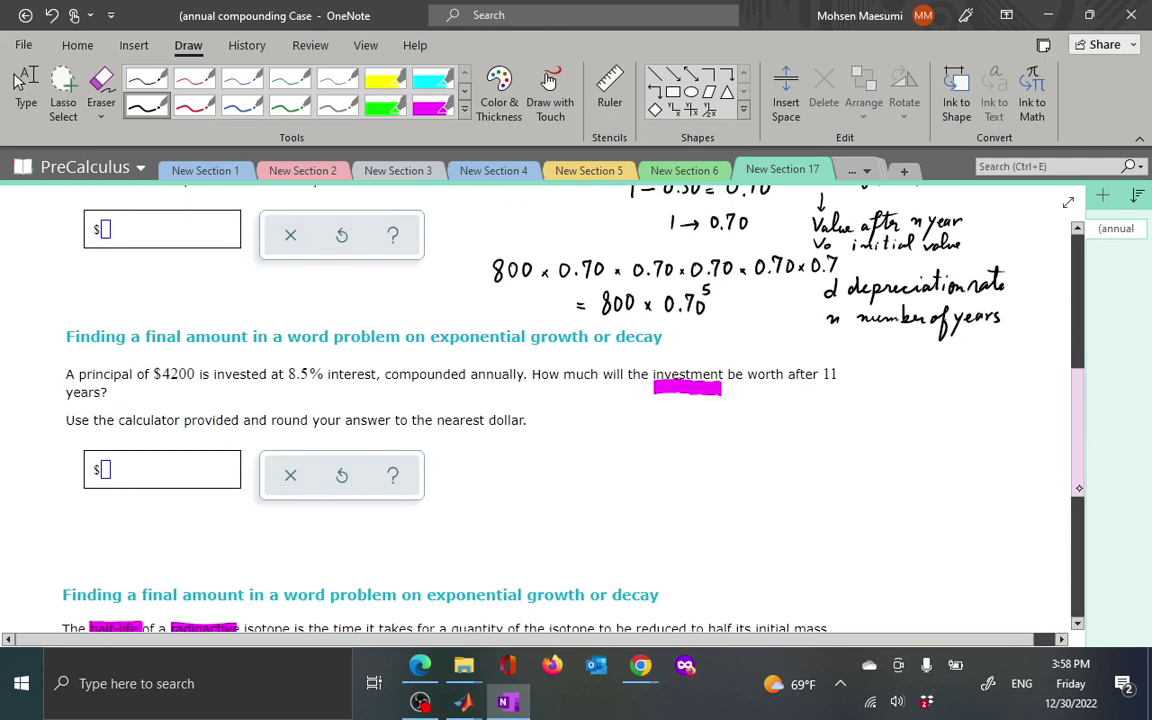
{"action": "scroll", "coordinate": [517, 400], "scroll_direction": "down", "scroll_amount": 1}
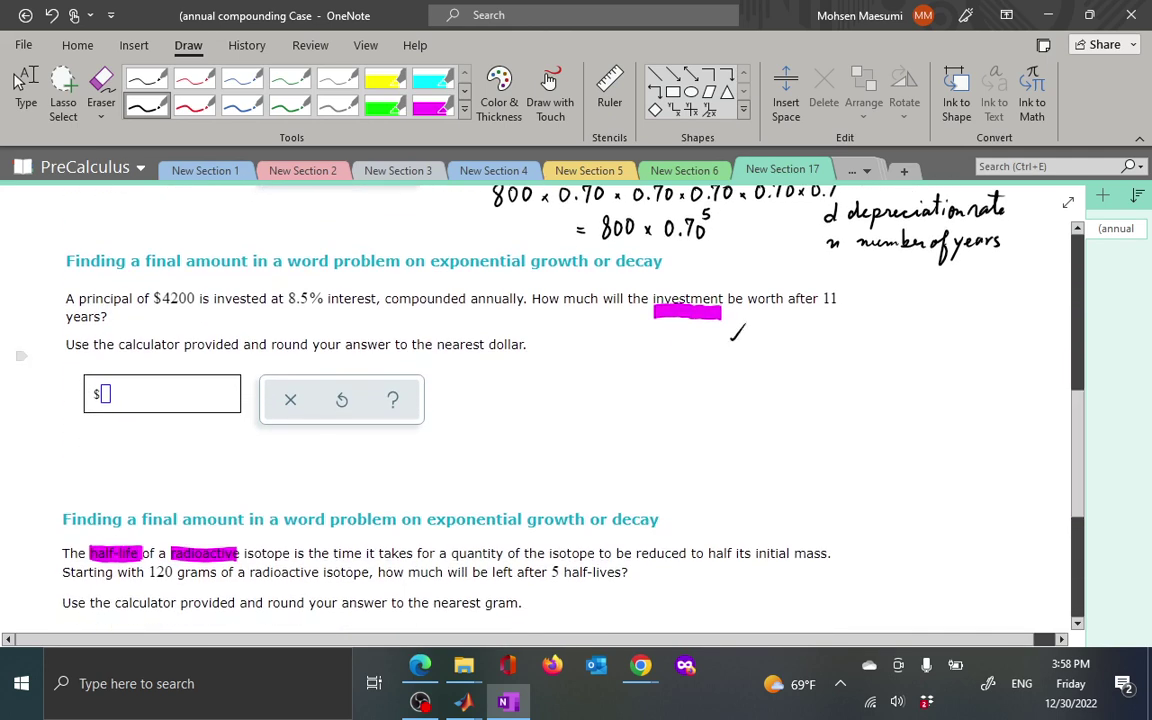
{"action": "mouse_move", "coordinate": [635, 389]}
{"action": "left_mouse_down"}
{"action": "mouse_move", "coordinate": [637, 407]}
{"action": "mouse_move", "coordinate": [669, 391]}
{"action": "mouse_move", "coordinate": [736, 403]}
{"action": "left_mouse_up"}
{"action": "mouse_move", "coordinate": [746, 401]}
{"action": "left_mouse_down"}
{"action": "mouse_move", "coordinate": [756, 387]}
{"action": "mouse_move", "coordinate": [794, 385]}
{"action": "mouse_move", "coordinate": [781, 401]}
{"action": "left_mouse_up"}
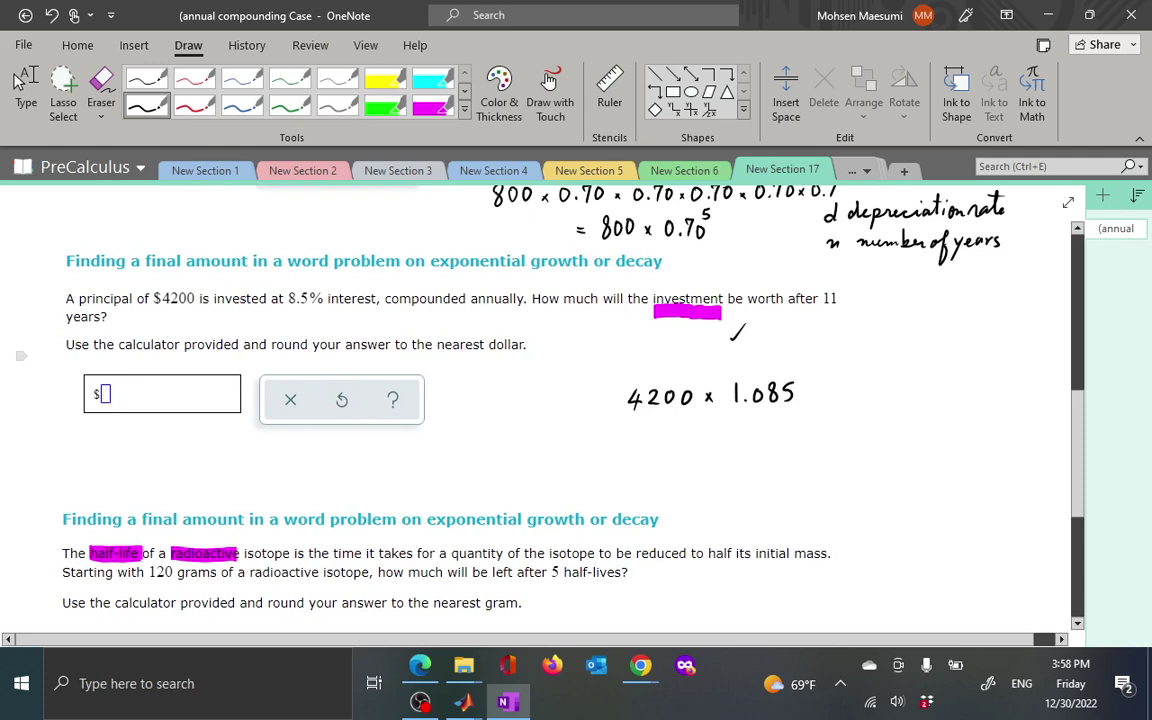
{"action": "left_click_drag", "start_coordinate": [822, 312], "coordinate": [841, 310]}
{"action": "left_click_drag", "start_coordinate": [798, 361], "coordinate": [803, 375]}
{"action": "scroll", "coordinate": [545, 400], "scroll_direction": "down", "scroll_amount": 5}
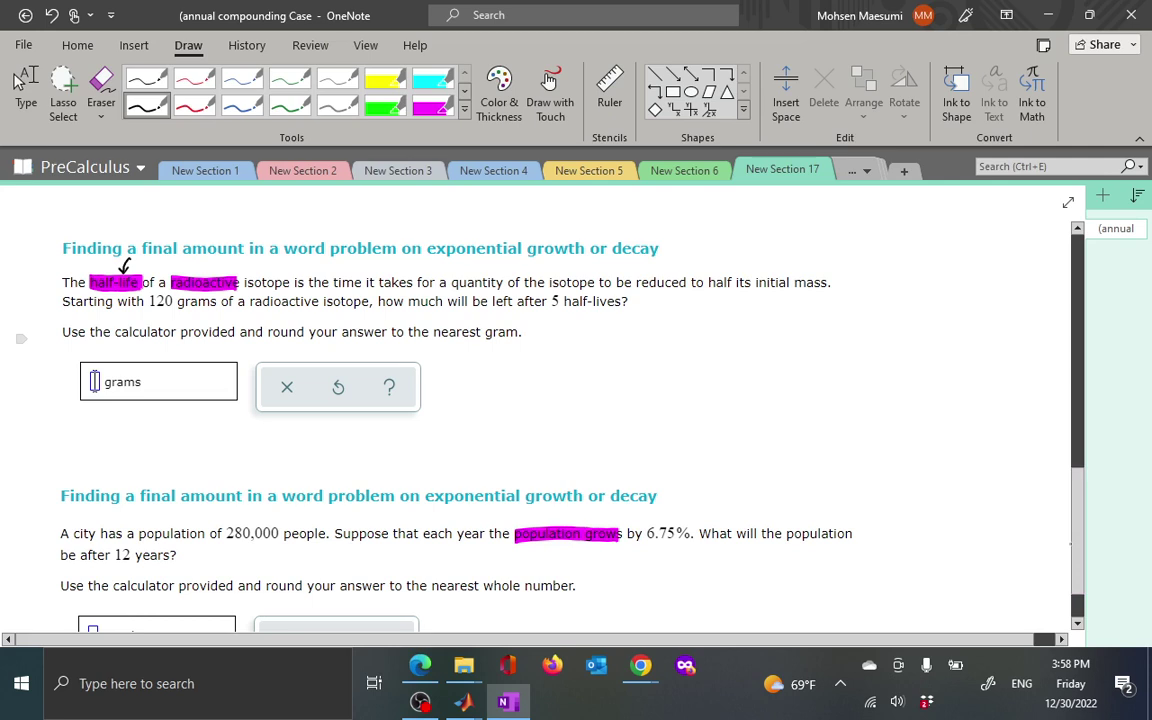
Underline 120 grams and 5 half-lives, and write 120 × ½ five times.
{"action": "left_click_drag", "start_coordinate": [148, 309], "coordinate": [218, 311]}
{"action": "mouse_move", "coordinate": [548, 356]}
{"action": "left_mouse_down"}
{"action": "mouse_move", "coordinate": [547, 370]}
{"action": "mouse_move", "coordinate": [567, 357]}
{"action": "mouse_move", "coordinate": [587, 368]}
{"action": "left_mouse_up"}
{"action": "mouse_move", "coordinate": [587, 361]}
{"action": "left_mouse_down"}
{"action": "mouse_move", "coordinate": [603, 360]}
{"action": "mouse_move", "coordinate": [607, 380]}
{"action": "mouse_move", "coordinate": [620, 361]}
{"action": "mouse_move", "coordinate": [648, 363]}
{"action": "mouse_move", "coordinate": [646, 377]}
{"action": "mouse_move", "coordinate": [678, 356]}
{"action": "mouse_move", "coordinate": [682, 378]}
{"action": "left_mouse_up"}
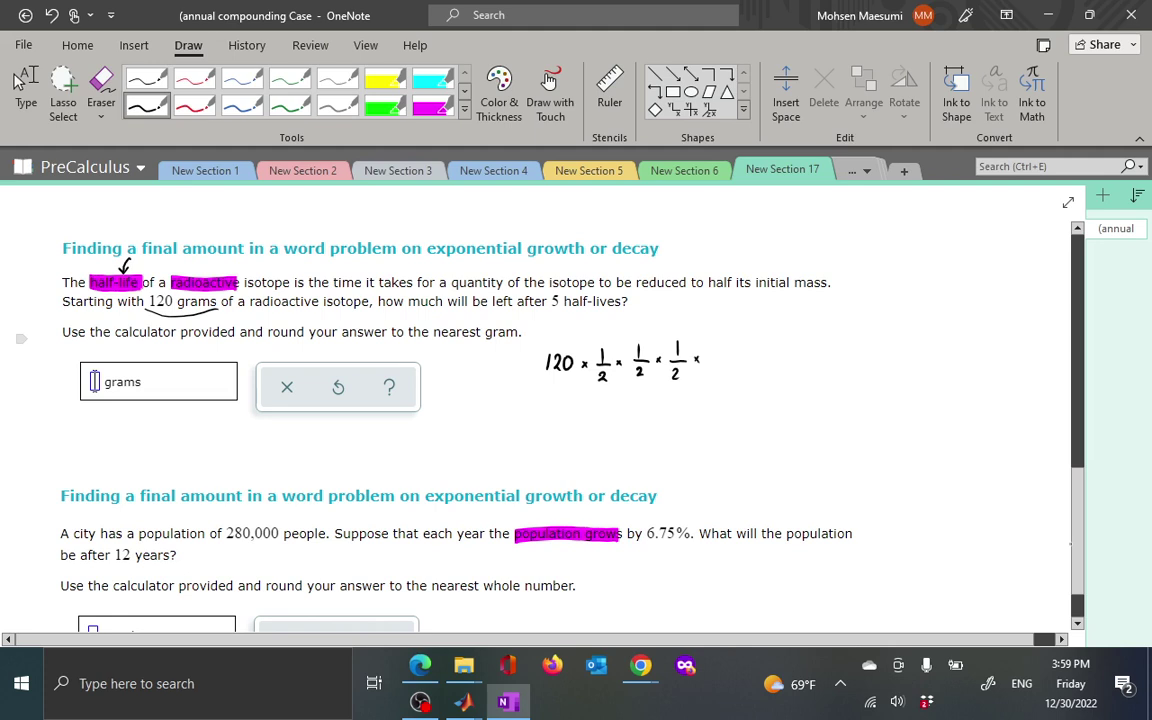
{"action": "left_click_drag", "start_coordinate": [549, 305], "coordinate": [583, 305]}
{"action": "mouse_move", "coordinate": [717, 342]}
{"action": "left_mouse_down"}
{"action": "mouse_move", "coordinate": [722, 378]}
{"action": "mouse_move", "coordinate": [756, 356]}
{"action": "mouse_move", "coordinate": [760, 380]}
{"action": "mouse_move", "coordinate": [778, 355]}
{"action": "left_mouse_up"}
{"action": "mouse_move", "coordinate": [768, 361]}
{"action": "left_mouse_down"}
{"action": "mouse_move", "coordinate": [806, 364]}
{"action": "mouse_move", "coordinate": [812, 351]}
{"action": "mouse_move", "coordinate": [852, 367]}
{"action": "left_mouse_up"}
Undo a mistaken 5, then write = 120 × (½)^5 = 120/32.
{"action": "left_click_drag", "start_coordinate": [844, 368], "coordinate": [842, 378]}
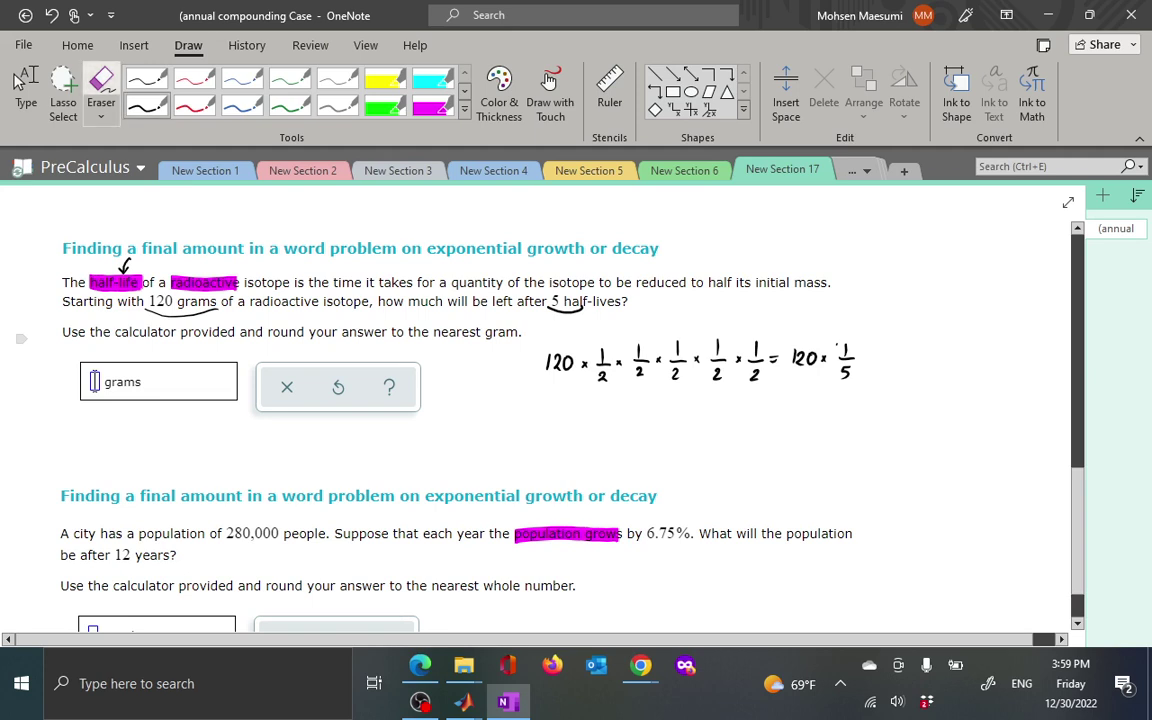
{"action": "left_click", "coordinate": [102, 86]}
{"action": "key", "text": "ctrl+z"}
{"action": "left_click", "coordinate": [147, 105]}
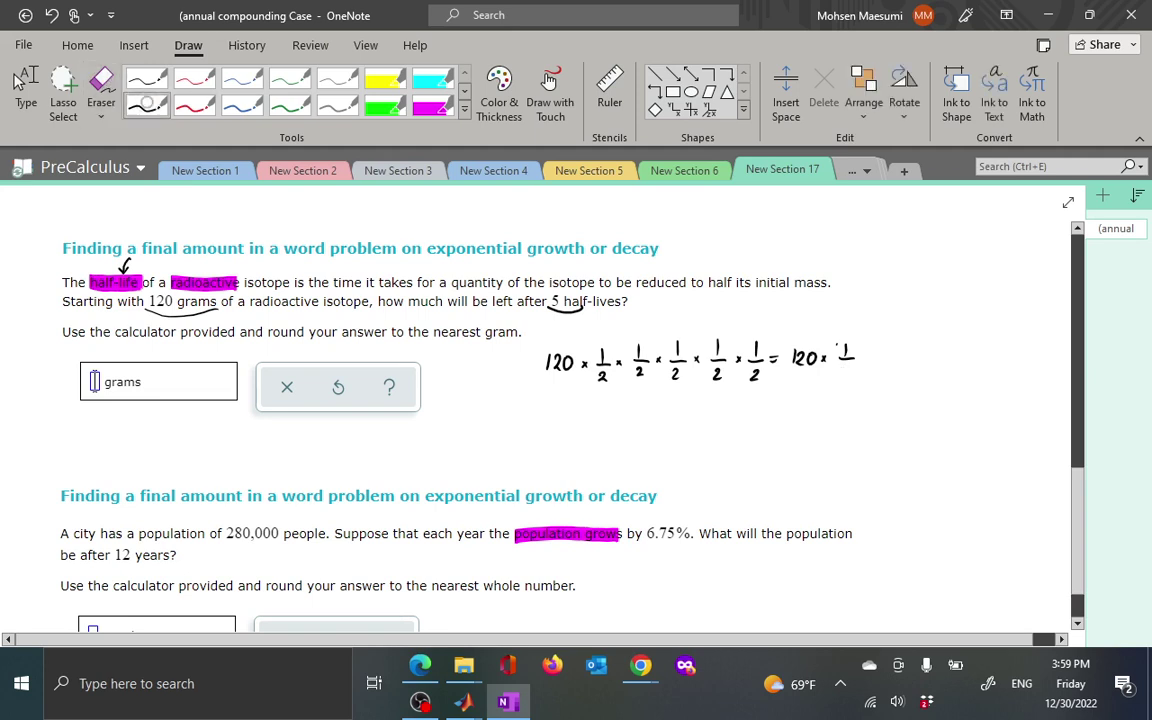
{"action": "mouse_move", "coordinate": [840, 364]}
{"action": "left_mouse_down"}
{"action": "mouse_move", "coordinate": [852, 377]}
{"action": "mouse_move", "coordinate": [834, 378]}
{"action": "mouse_move", "coordinate": [854, 379]}
{"action": "left_mouse_up"}
{"action": "left_click_drag", "start_coordinate": [859, 333], "coordinate": [866, 332]}
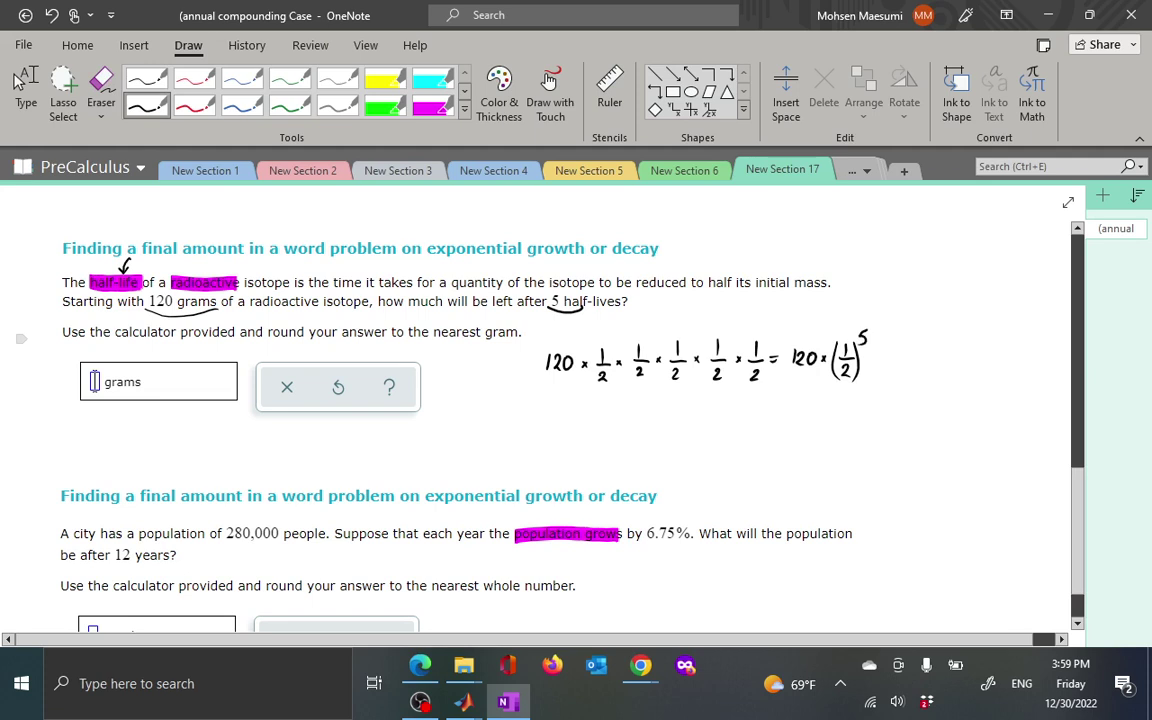
{"action": "left_click_drag", "start_coordinate": [866, 360], "coordinate": [875, 360]}
{"action": "mouse_move", "coordinate": [866, 366]}
{"action": "left_mouse_down"}
{"action": "mouse_move", "coordinate": [912, 348]}
{"action": "mouse_move", "coordinate": [919, 368]}
{"action": "mouse_move", "coordinate": [891, 385]}
{"action": "mouse_move", "coordinate": [912, 385]}
{"action": "left_mouse_up"}
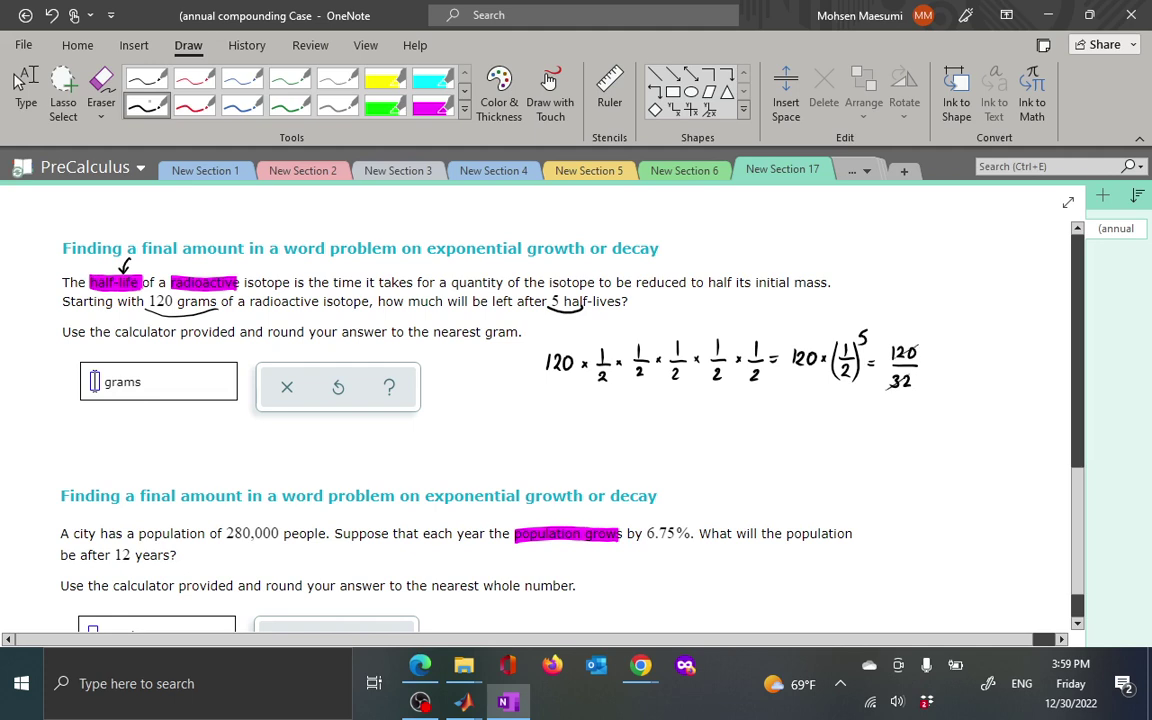
Reduce 120/32 to 15/4 by inking 15 and 4, then write = 3.75 grams.
{"action": "left_click_drag", "start_coordinate": [904, 327], "coordinate": [908, 340]}
{"action": "mouse_move", "coordinate": [898, 392]}
{"action": "left_mouse_down"}
{"action": "mouse_move", "coordinate": [901, 403]}
{"action": "mouse_move", "coordinate": [932, 363]}
{"action": "left_mouse_up"}
{"action": "left_click_drag", "start_coordinate": [924, 369], "coordinate": [932, 368]}
{"action": "mouse_move", "coordinate": [936, 359]}
{"action": "left_mouse_down"}
{"action": "mouse_move", "coordinate": [937, 372]}
{"action": "mouse_move", "coordinate": [962, 372]}
{"action": "left_mouse_up"}
{"action": "left_click", "coordinate": [949, 369]}
{"action": "mouse_move", "coordinate": [963, 358]}
{"action": "left_mouse_down"}
{"action": "mouse_move", "coordinate": [974, 389]}
{"action": "mouse_move", "coordinate": [996, 365]}
{"action": "mouse_move", "coordinate": [1015, 373]}
{"action": "left_mouse_up"}
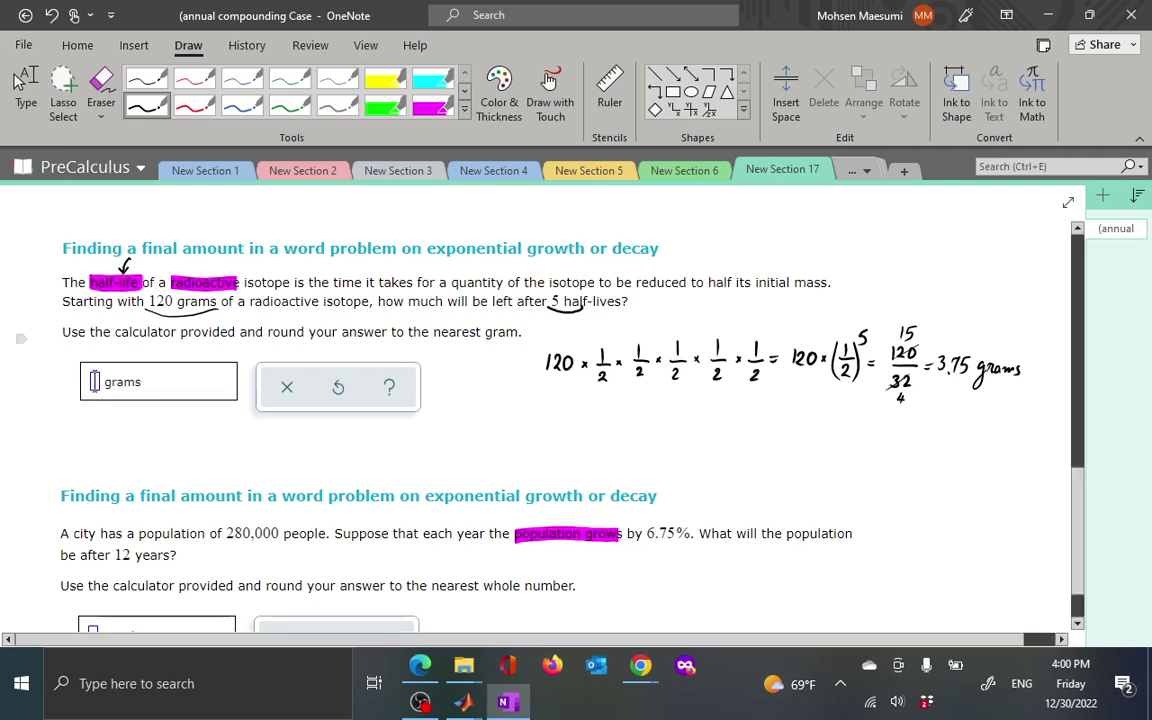
Draw arrows under the ½ factors labelled 1 half-life, 2nd half life and 5th half-life.
{"action": "mouse_move", "coordinate": [615, 384]}
{"action": "left_mouse_down"}
{"action": "mouse_move", "coordinate": [592, 422]}
{"action": "mouse_move", "coordinate": [666, 432]}
{"action": "mouse_move", "coordinate": [676, 414]}
{"action": "left_mouse_up"}
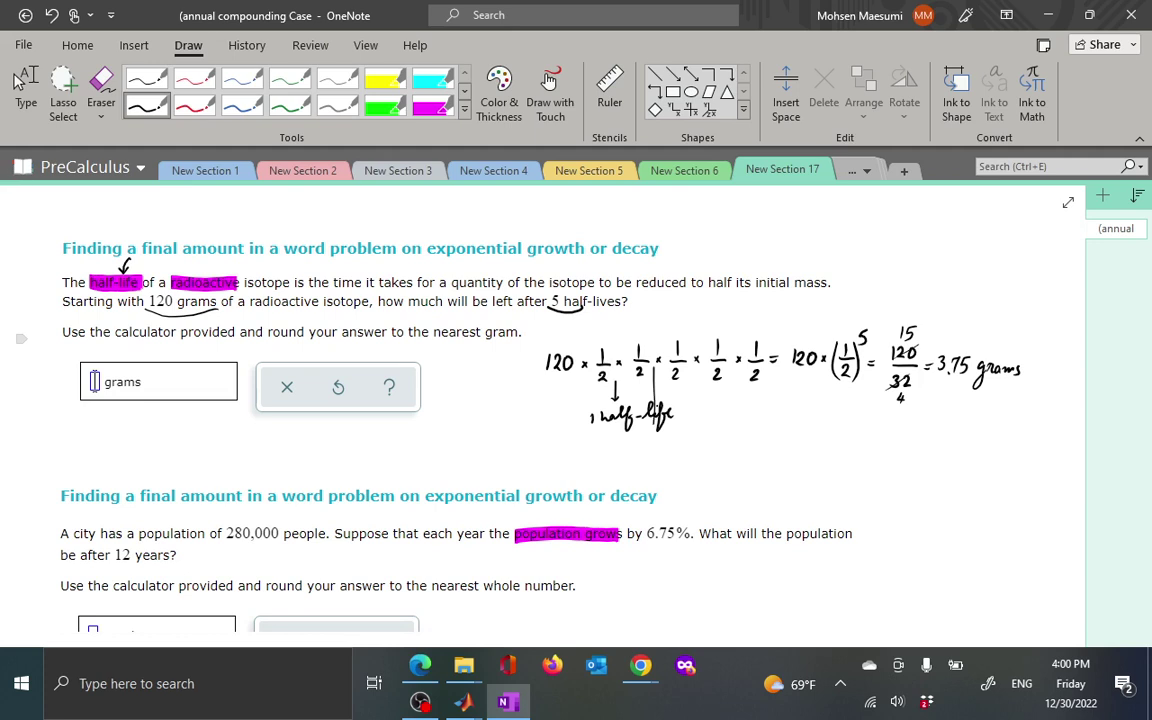
{"action": "mouse_move", "coordinate": [654, 369]}
{"action": "left_mouse_down"}
{"action": "mouse_move", "coordinate": [651, 453]}
{"action": "mouse_move", "coordinate": [671, 440]}
{"action": "mouse_move", "coordinate": [716, 455]}
{"action": "mouse_move", "coordinate": [729, 444]}
{"action": "mouse_move", "coordinate": [734, 460]}
{"action": "mouse_move", "coordinate": [744, 444]}
{"action": "left_mouse_up"}
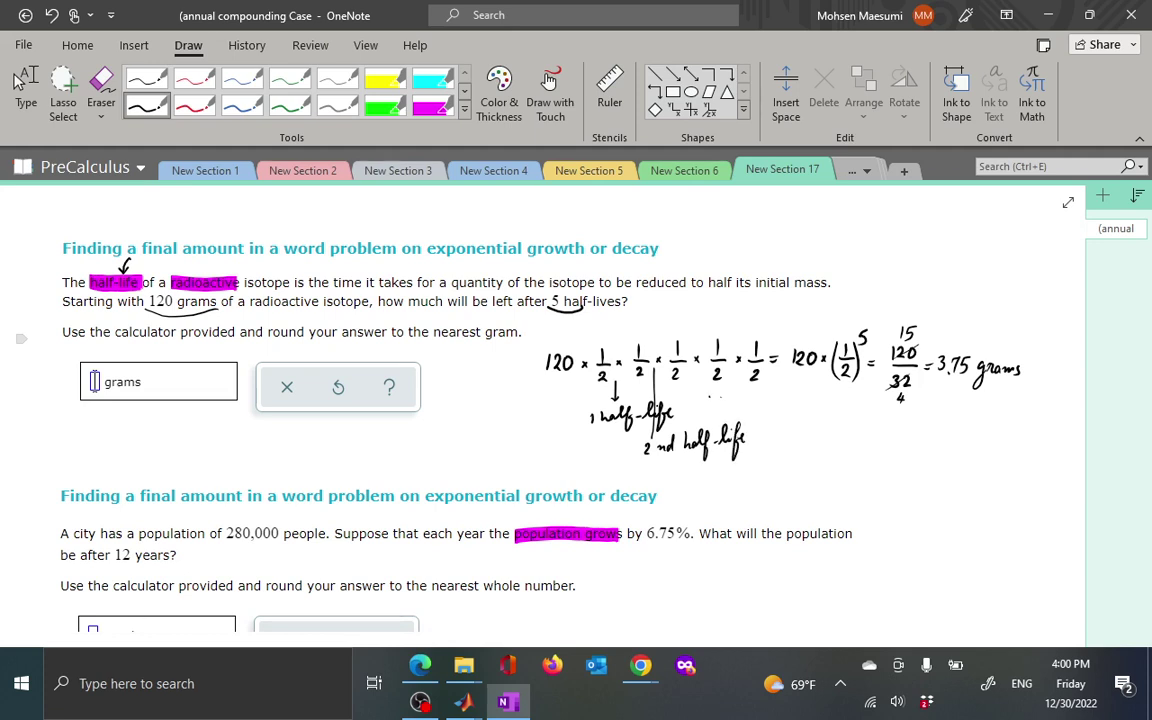
{"action": "mouse_move", "coordinate": [765, 366]}
{"action": "left_mouse_down"}
{"action": "mouse_move", "coordinate": [760, 470]}
{"action": "mouse_move", "coordinate": [813, 486]}
{"action": "mouse_move", "coordinate": [850, 476]}
{"action": "left_mouse_up"}
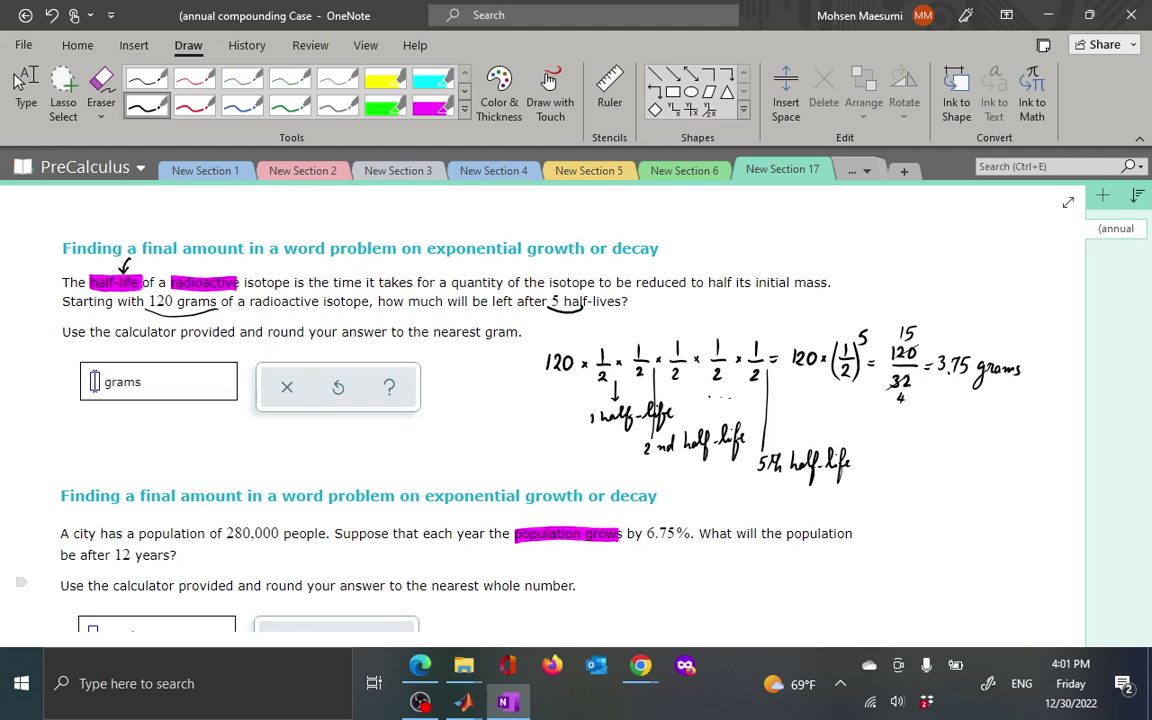
Scroll to the 280,000 population problem, erase a stray R, and write P = P₀(1+r.
{"action": "scroll", "coordinate": [970, 470], "scroll_direction": "down", "scroll_amount": 1}
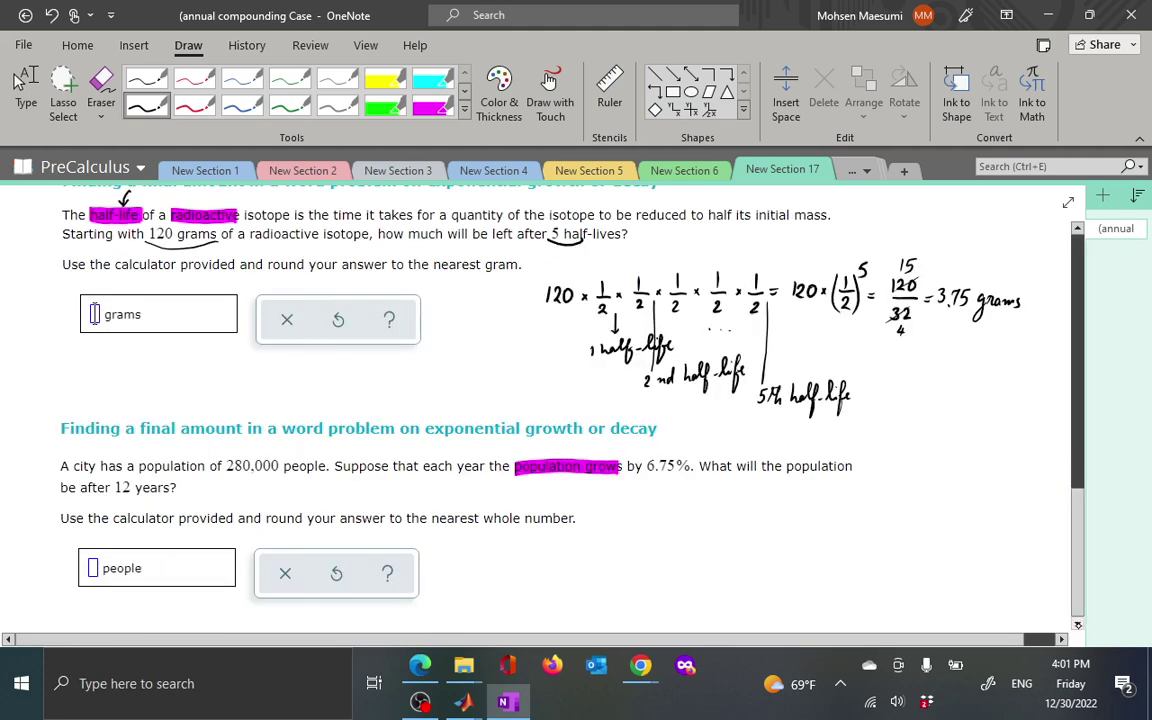
{"action": "scroll", "coordinate": [970, 560], "scroll_direction": "down", "scroll_amount": 3}
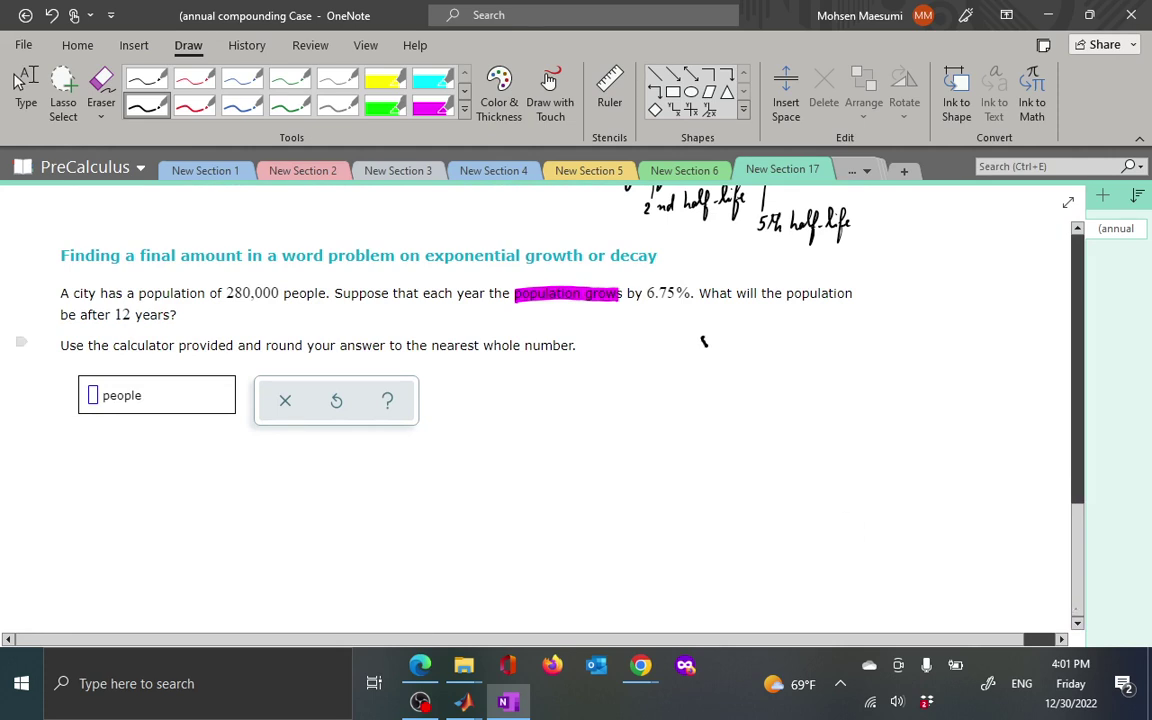
{"action": "mouse_move", "coordinate": [704, 341]}
{"action": "left_mouse_down"}
{"action": "mouse_move", "coordinate": [699, 378]}
{"action": "mouse_move", "coordinate": [714, 345]}
{"action": "mouse_move", "coordinate": [729, 374]}
{"action": "left_mouse_up"}
{"action": "left_click_drag", "start_coordinate": [704, 326], "coordinate": [710, 372]}
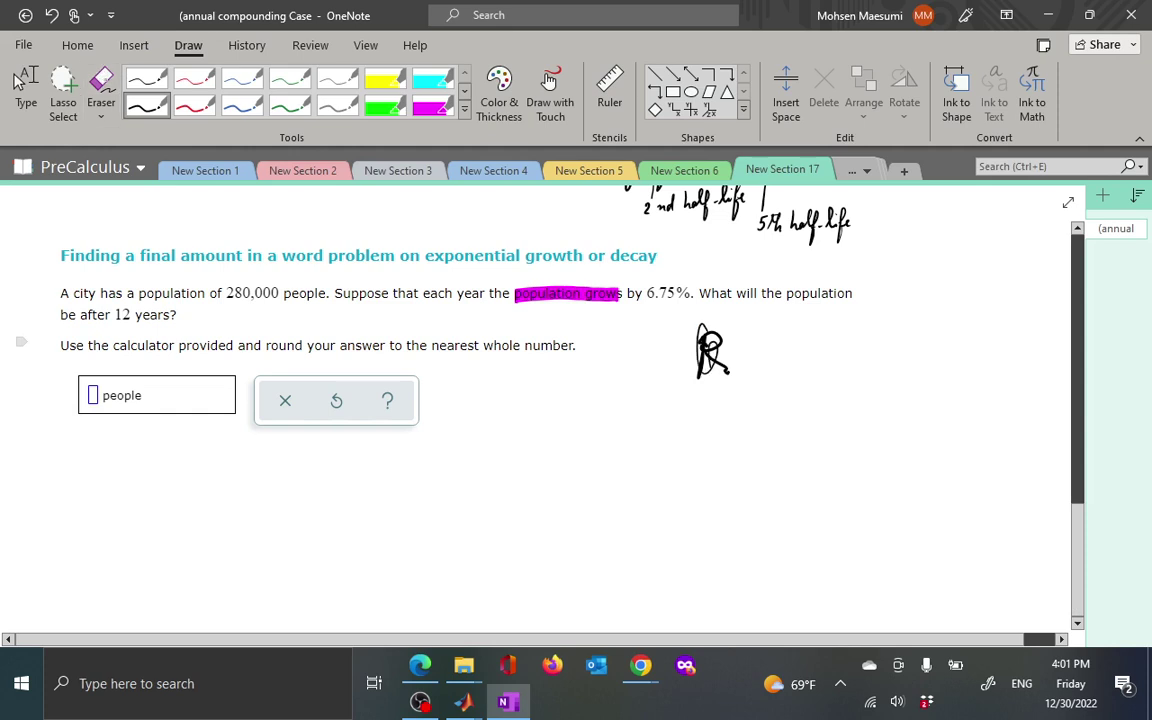
{"action": "left_click", "coordinate": [101, 82]}
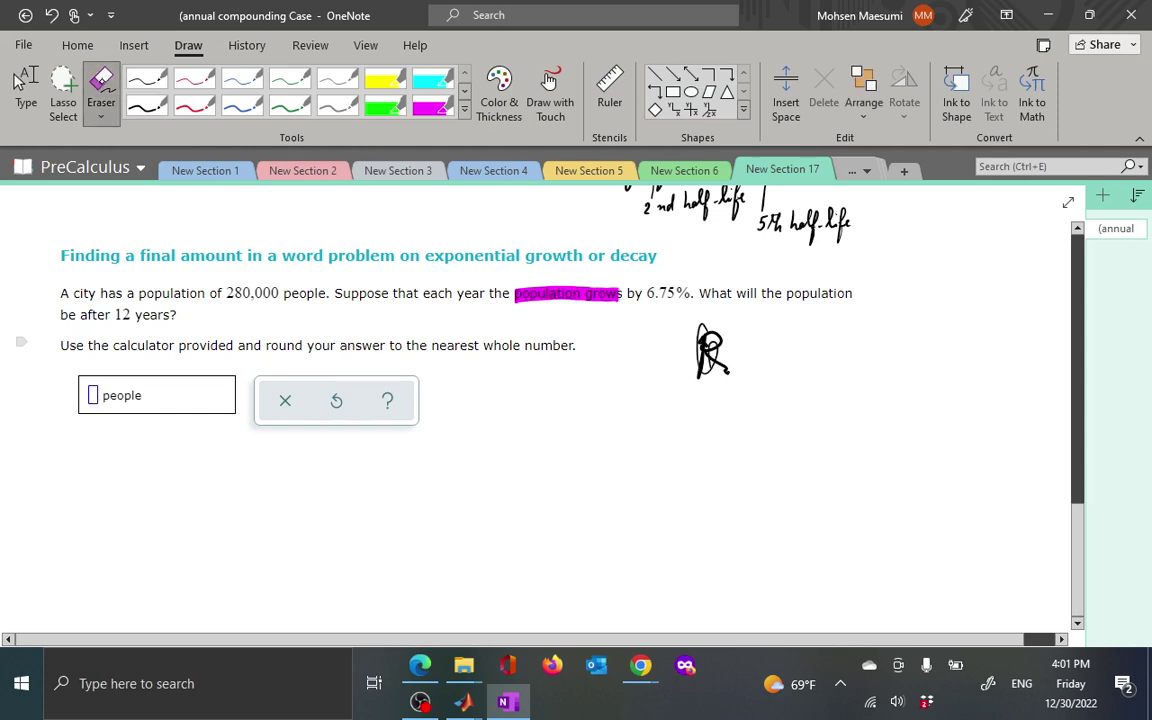
{"action": "left_click", "coordinate": [145, 104]}
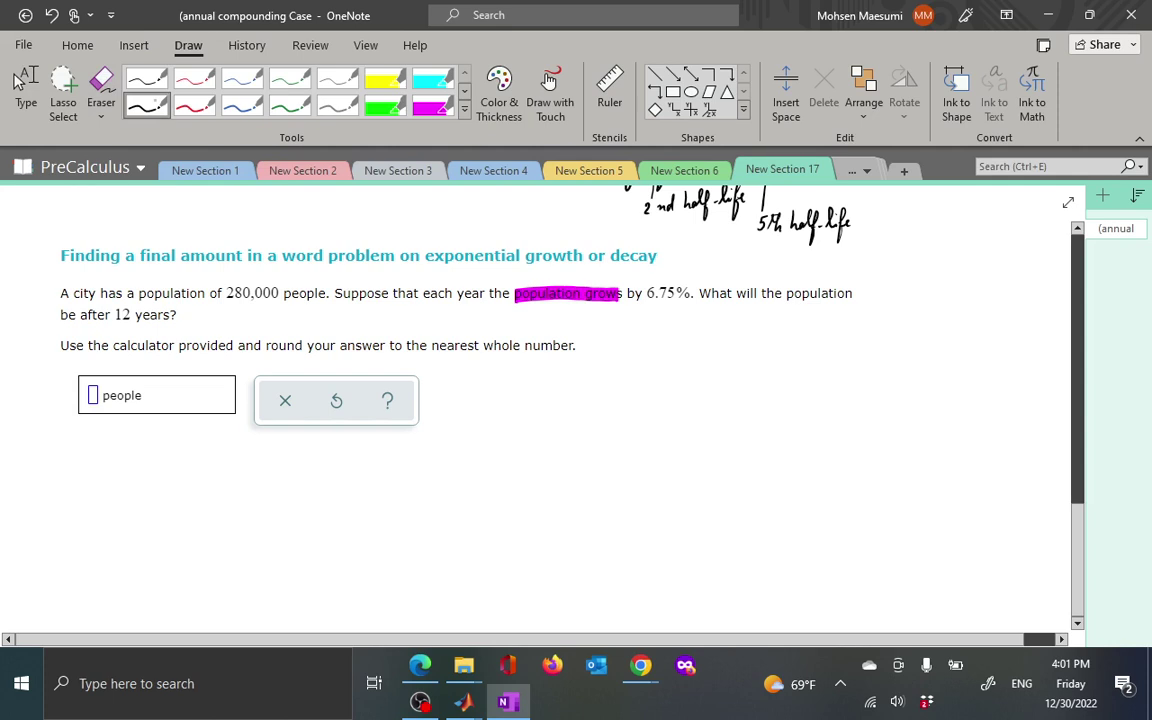
{"action": "mouse_move", "coordinate": [701, 338]}
{"action": "left_mouse_down"}
{"action": "mouse_move", "coordinate": [699, 370]}
{"action": "mouse_move", "coordinate": [738, 358]}
{"action": "mouse_move", "coordinate": [760, 372]}
{"action": "mouse_move", "coordinate": [763, 358]}
{"action": "mouse_move", "coordinate": [772, 375]}
{"action": "mouse_move", "coordinate": [829, 361]}
{"action": "mouse_move", "coordinate": [823, 369]}
{"action": "mouse_move", "coordinate": [845, 349]}
{"action": "mouse_move", "coordinate": [850, 372]}
{"action": "left_mouse_up"}
Add exponent t, underline 6.75% and 12, and write 280,000(1+0.0675)^12.
{"action": "mouse_move", "coordinate": [870, 317]}
{"action": "left_mouse_down"}
{"action": "mouse_move", "coordinate": [876, 336]}
{"action": "mouse_move", "coordinate": [877, 322]}
{"action": "left_mouse_up"}
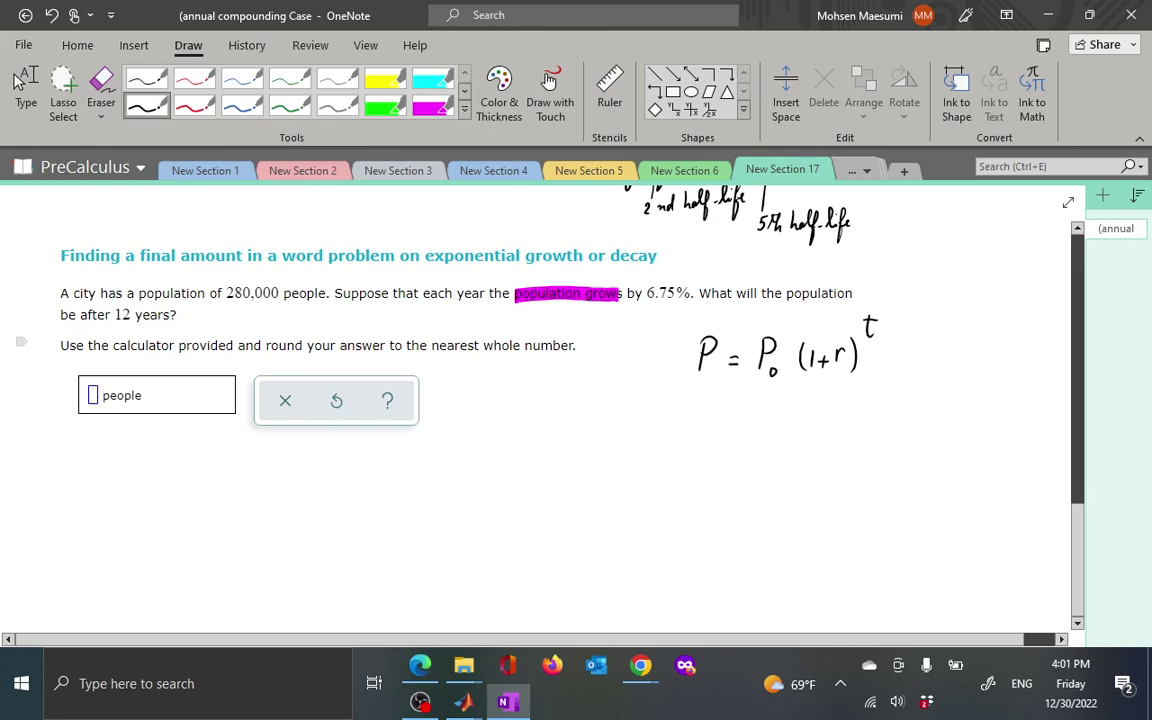
{"action": "mouse_move", "coordinate": [746, 417]}
{"action": "left_mouse_down"}
{"action": "mouse_move", "coordinate": [756, 431]}
{"action": "mouse_move", "coordinate": [781, 428]}
{"action": "left_mouse_up"}
{"action": "left_click_drag", "start_coordinate": [784, 424], "coordinate": [789, 429]}
{"action": "left_click_drag", "start_coordinate": [806, 418], "coordinate": [805, 419]}
{"action": "left_click_drag", "start_coordinate": [650, 298], "coordinate": [684, 297]}
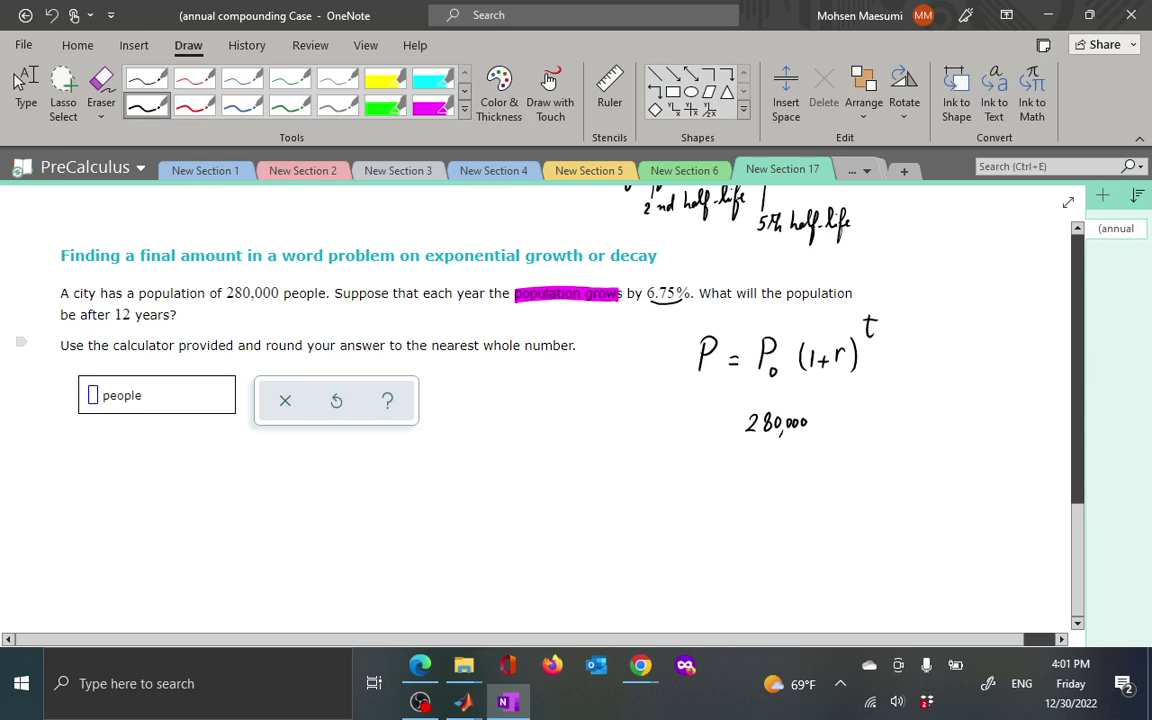
{"action": "mouse_move", "coordinate": [829, 410]}
{"action": "left_mouse_down"}
{"action": "mouse_move", "coordinate": [824, 433]}
{"action": "mouse_move", "coordinate": [887, 410]}
{"action": "mouse_move", "coordinate": [927, 429]}
{"action": "left_mouse_up"}
{"action": "left_click", "coordinate": [877, 424]}
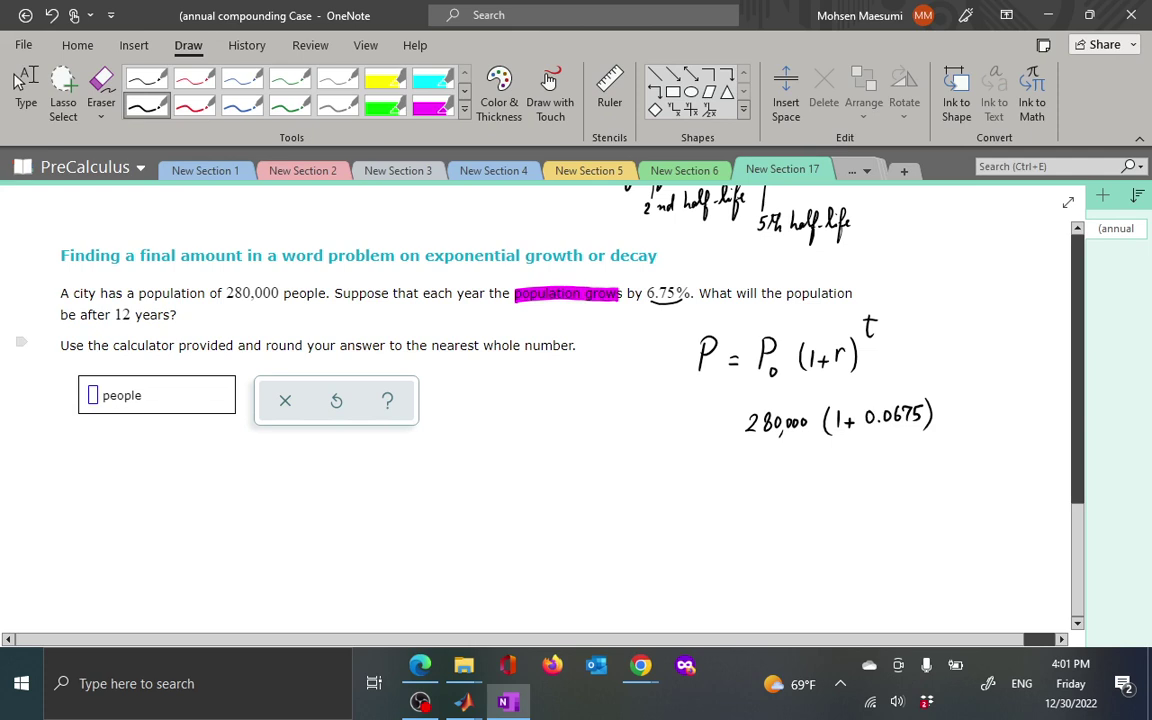
{"action": "left_click_drag", "start_coordinate": [114, 317], "coordinate": [143, 317]}
{"action": "mouse_move", "coordinate": [939, 380]}
{"action": "left_mouse_down"}
{"action": "mouse_move", "coordinate": [938, 394]}
{"action": "mouse_move", "coordinate": [954, 393]}
{"action": "left_mouse_up"}
Write the simplified line 280,000 × 1.0675^12 below.
{"action": "mouse_move", "coordinate": [662, 478]}
{"action": "left_mouse_down"}
{"action": "mouse_move", "coordinate": [675, 496]}
{"action": "mouse_move", "coordinate": [697, 476]}
{"action": "mouse_move", "coordinate": [706, 496]}
{"action": "left_mouse_up"}
{"action": "left_click_drag", "start_coordinate": [717, 476], "coordinate": [827, 489]}
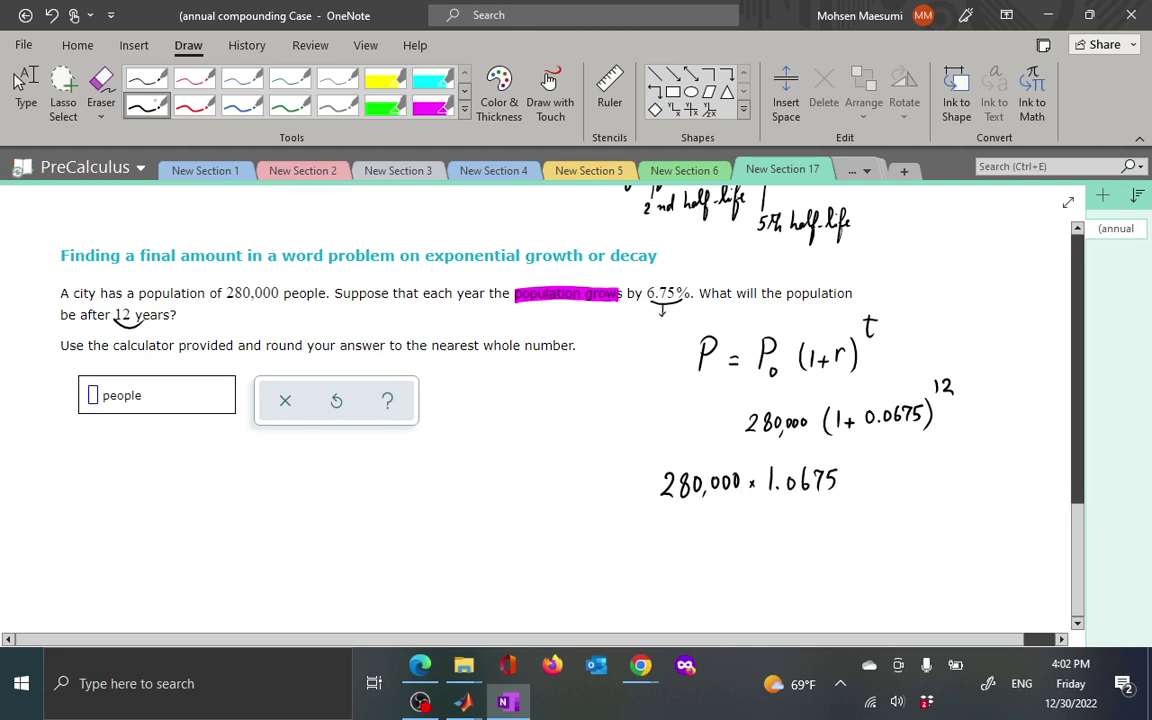
{"action": "left_click_drag", "start_coordinate": [843, 453], "coordinate": [855, 465]}
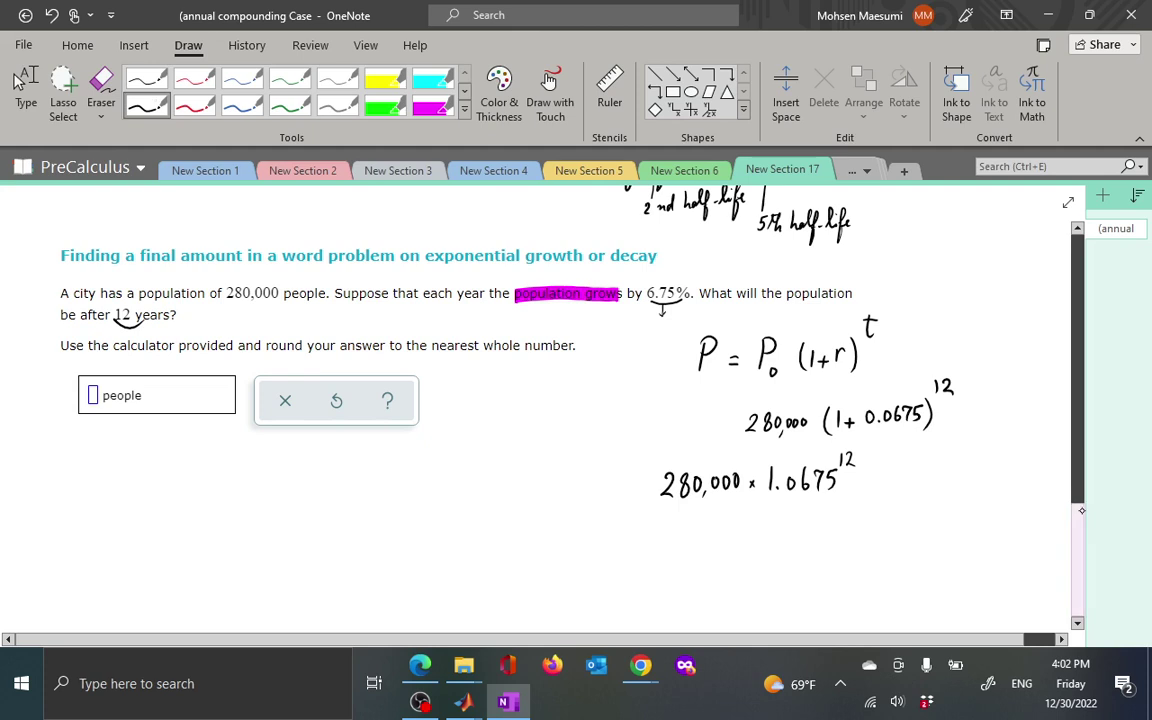
Scroll up to the $2300 problem and underline A and P in A = P(1+r)^t.
{"action": "scroll", "coordinate": [540, 400], "scroll_direction": "up", "scroll_amount": 10}
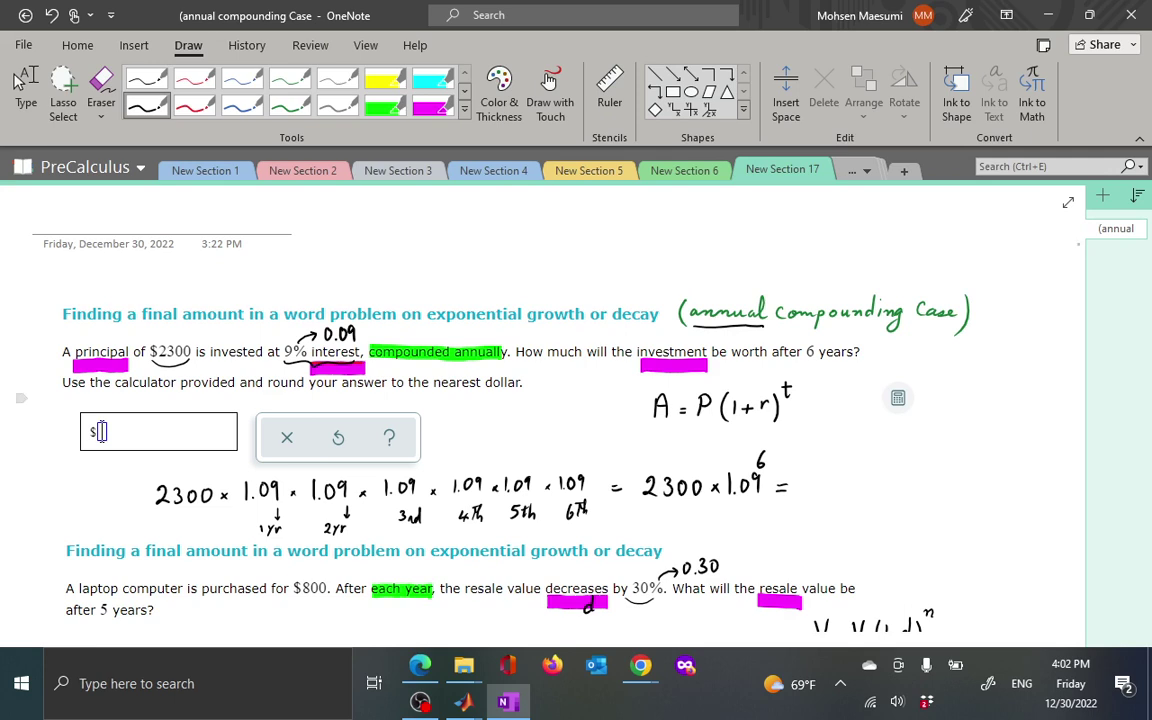
{"action": "left_click_drag", "start_coordinate": [697, 418], "coordinate": [712, 418]}
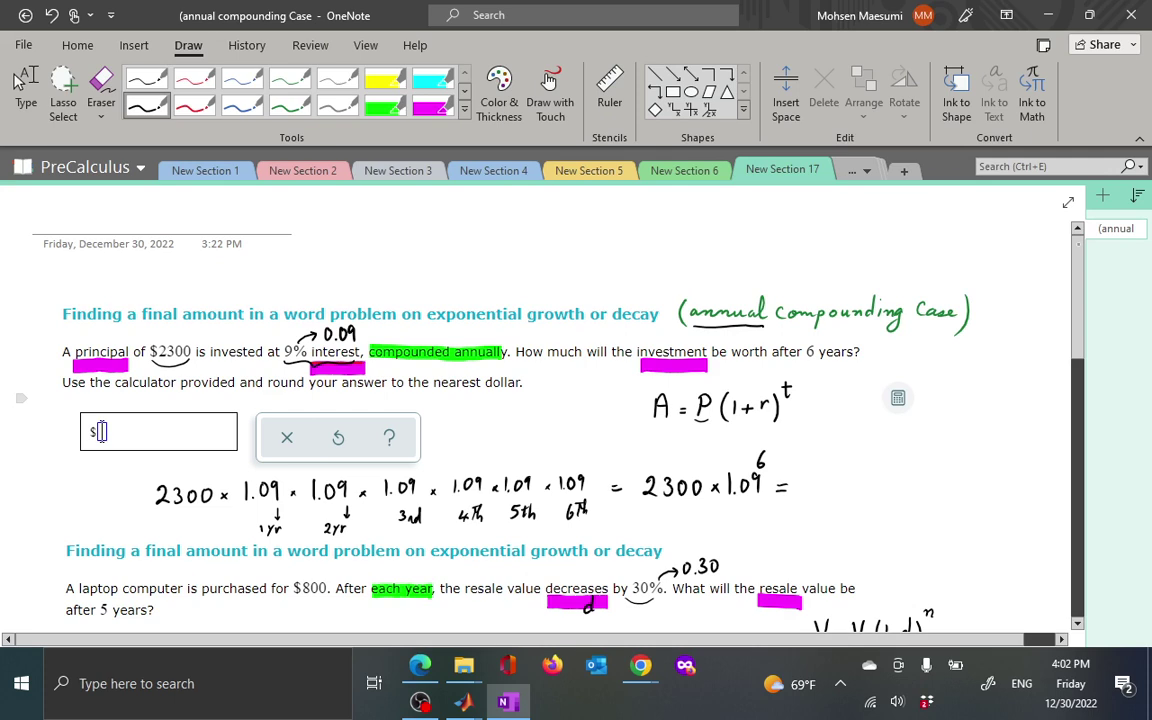
{"action": "left_click_drag", "start_coordinate": [657, 421], "coordinate": [670, 421]}
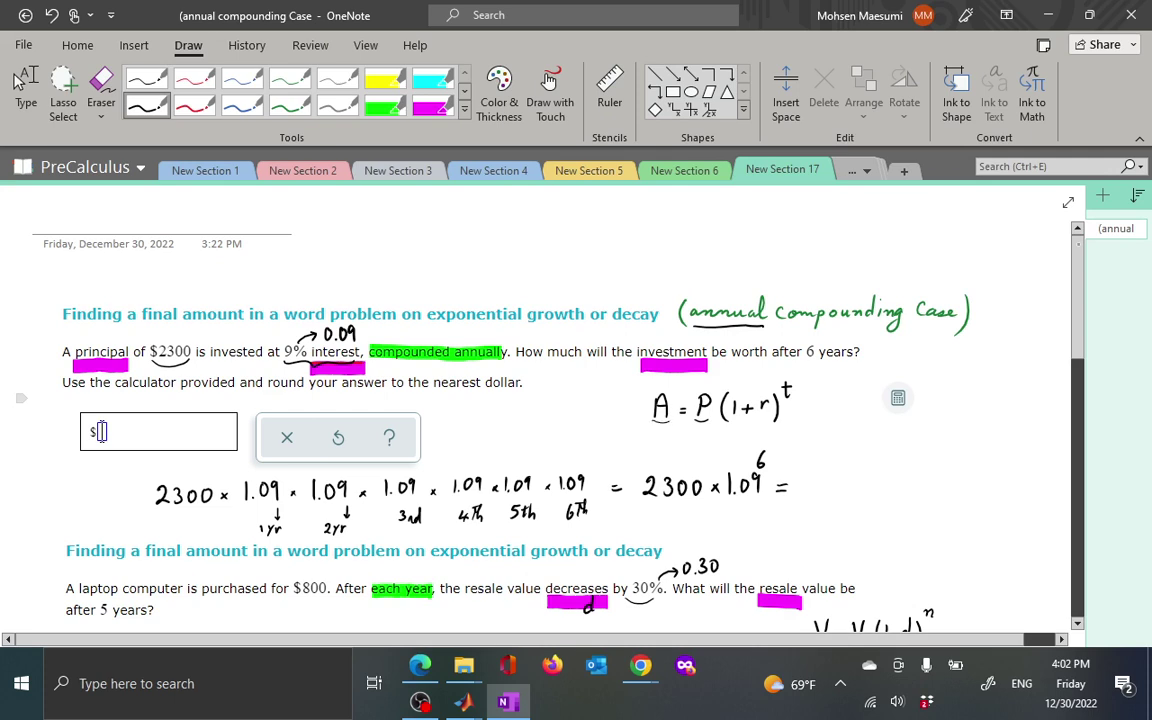